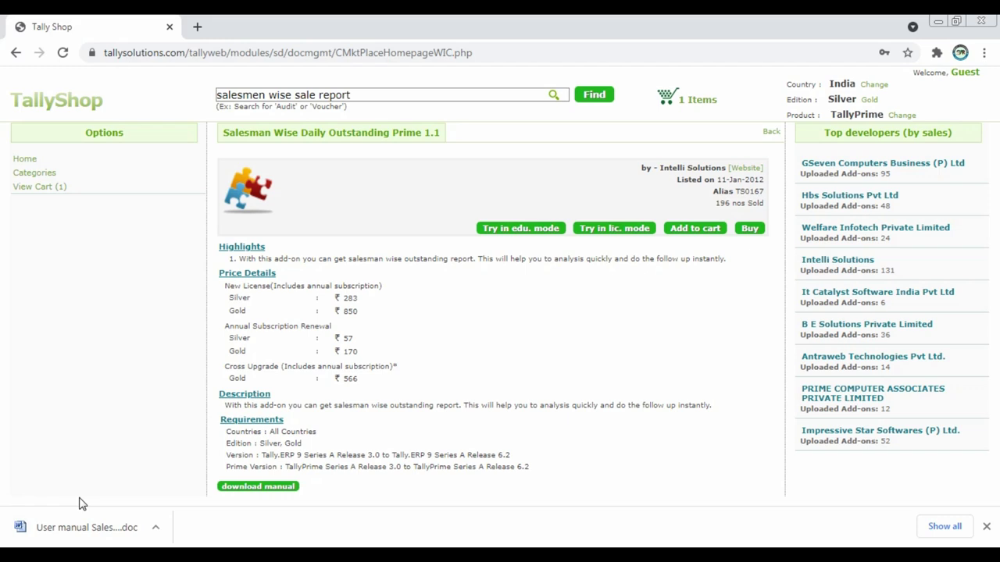
# - Open the downloaded Salesman Wise Daily Outstanding user manual in Word, dismiss the activation wizard and enable editing
pyautogui.click(81, 531)
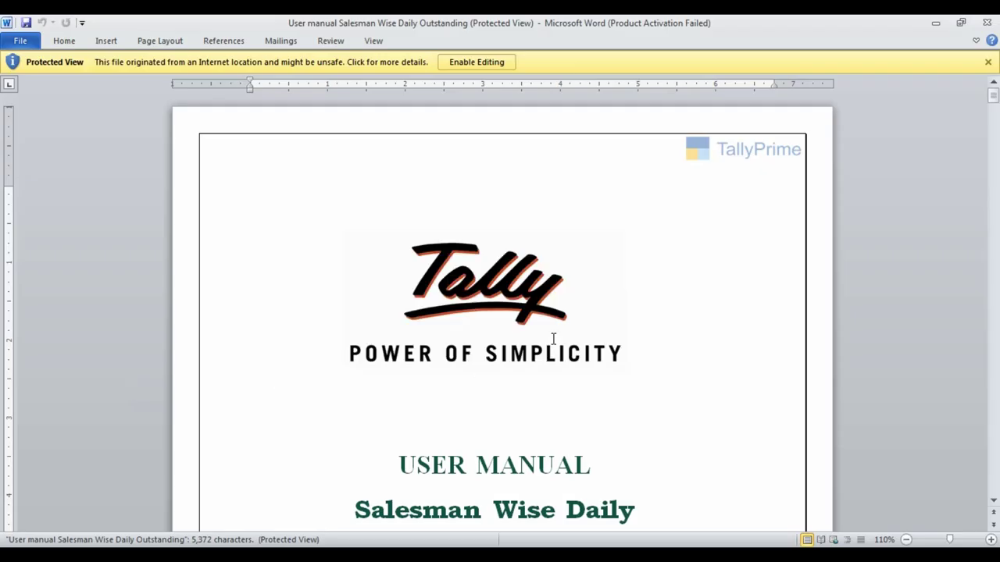
pyautogui.click(478, 62)
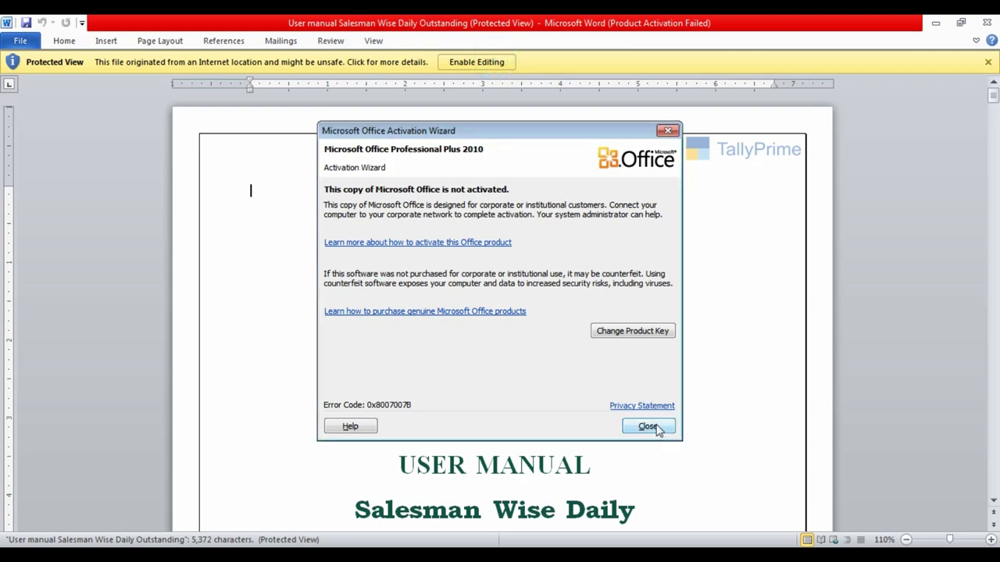
pyautogui.click(656, 424)
pyautogui.click(476, 62)
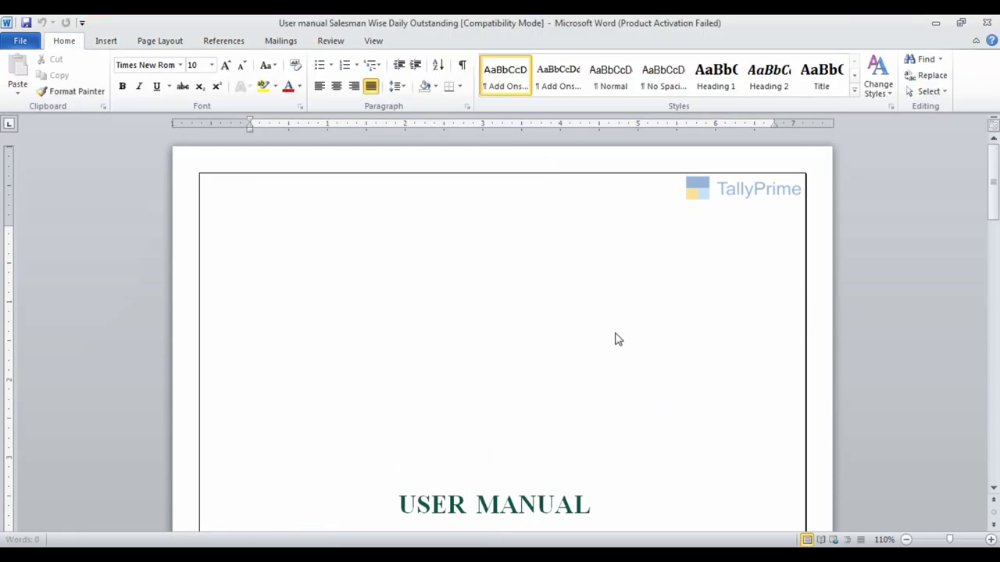
pyautogui.click(604, 337)
# - Read through the manual's introduction, activation steps, and the setup of the Salesman group and salesman ledgers
pyautogui.scroll(-12, 578, 362)
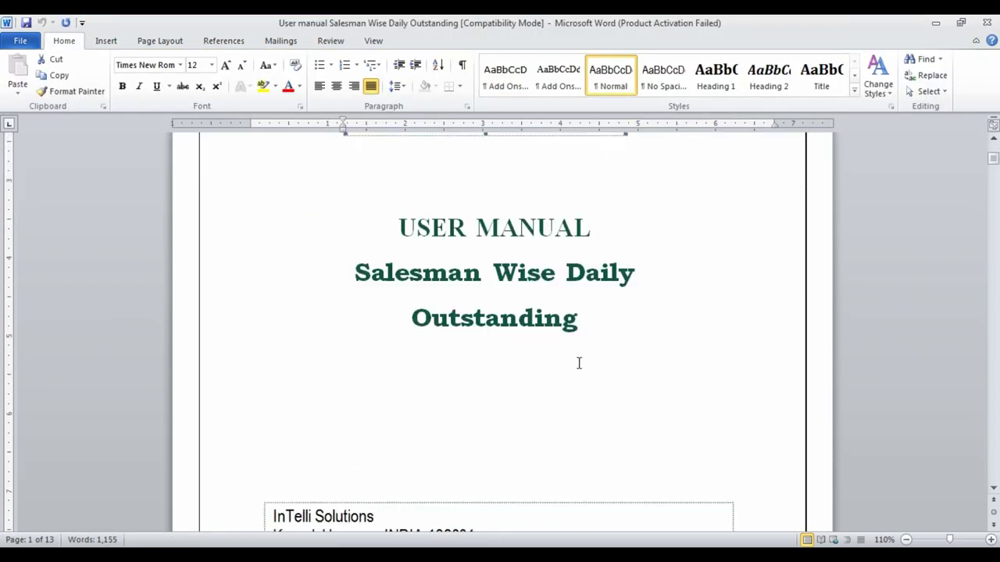
pyautogui.scroll(-15, 468, 367)
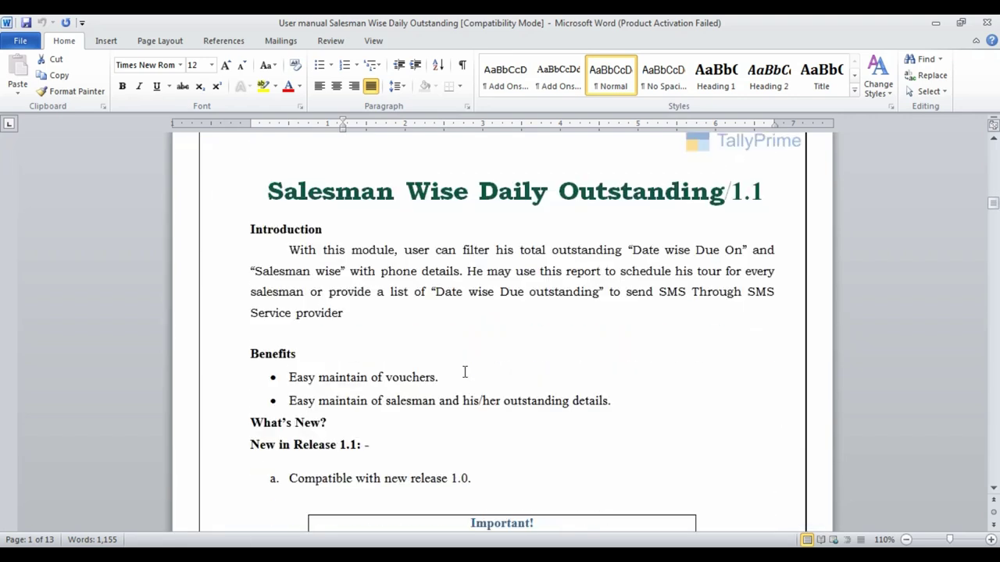
pyautogui.scroll(-8, 464, 373)
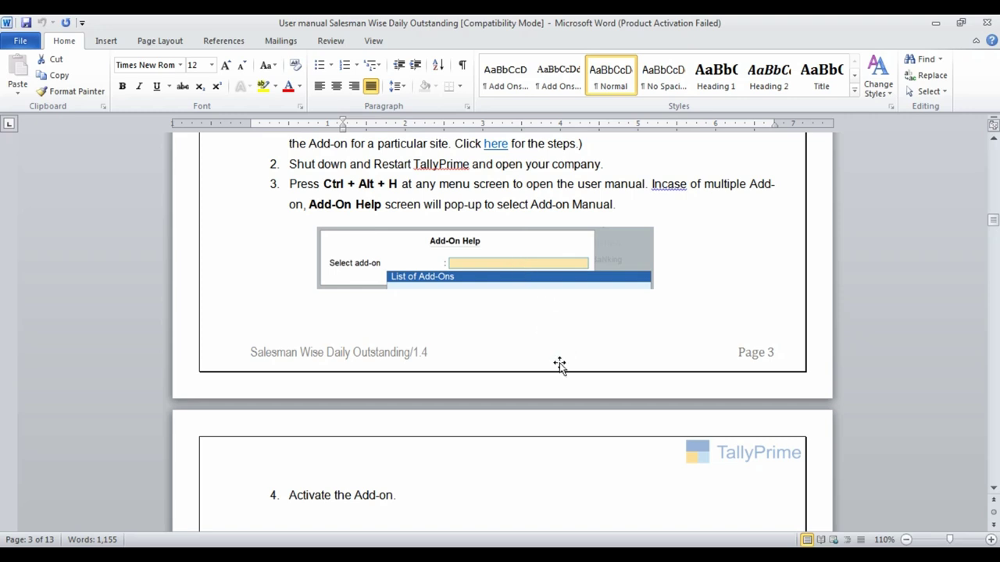
pyautogui.scroll(-15, 569, 418)
pyautogui.scroll(-10, 445, 353)
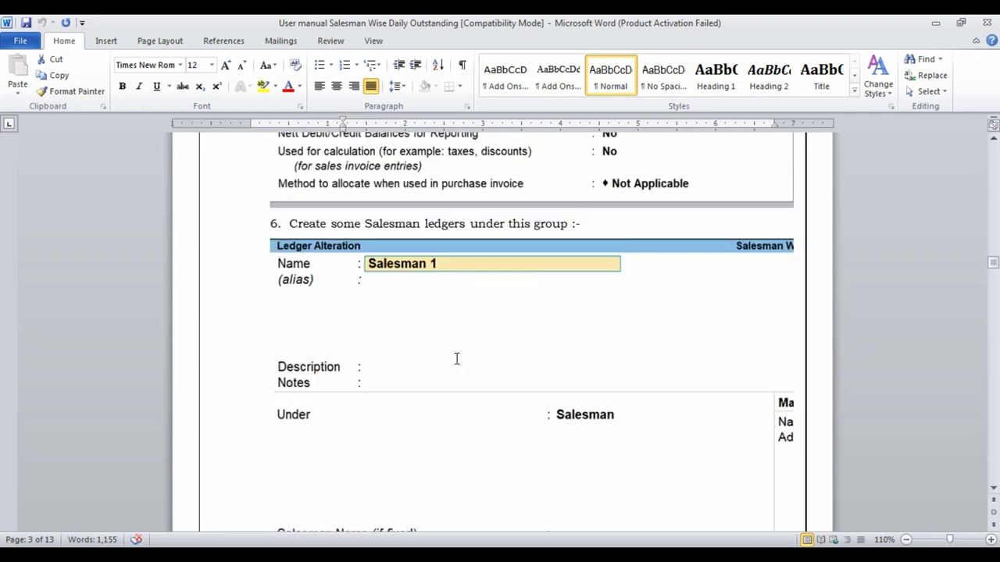
pyautogui.scroll(20, 381, 284)
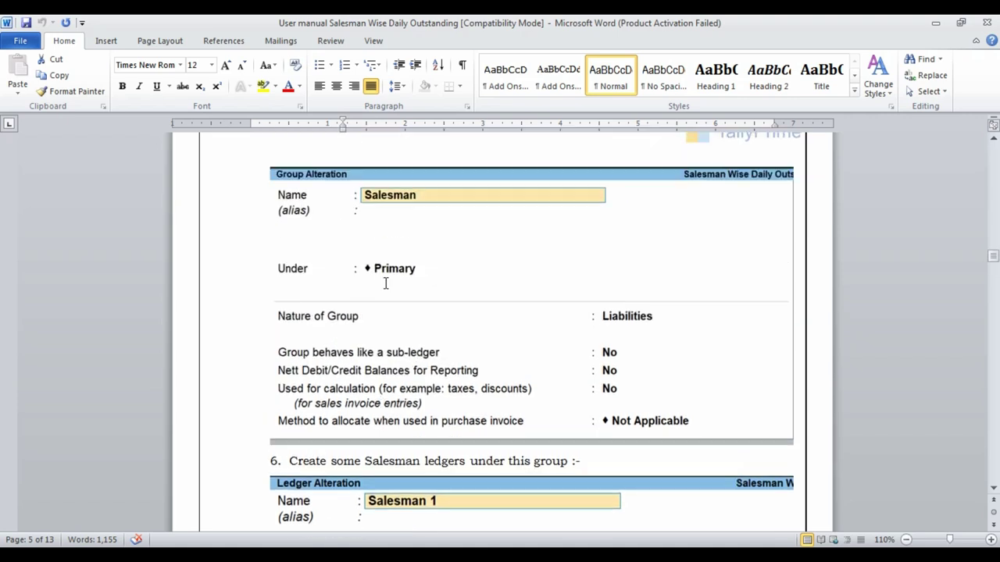
pyautogui.scroll(-10, 387, 284)
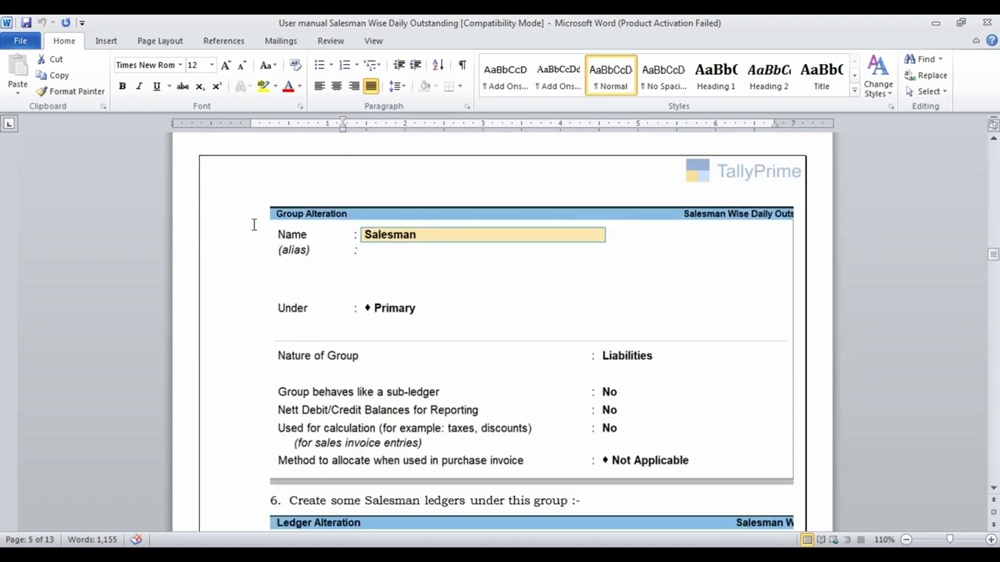
pyautogui.scroll(-5, 375, 231)
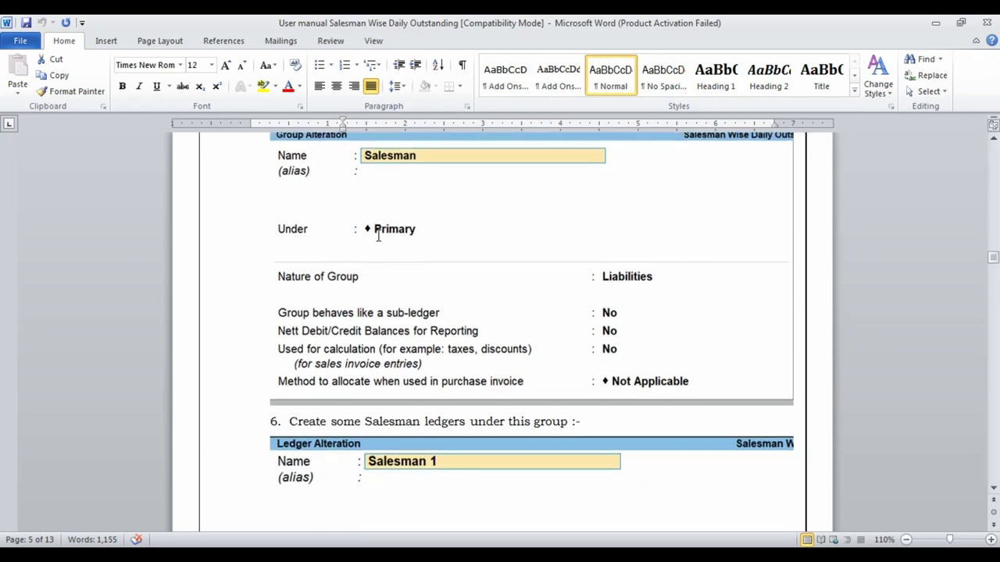
pyautogui.scroll(-15, 467, 302)
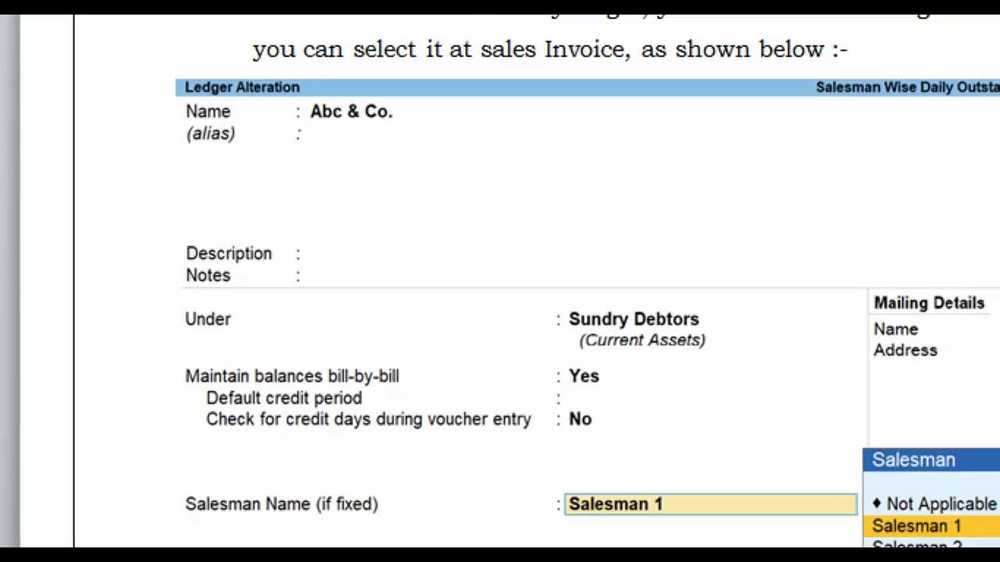
# - Examine the manual's examples for assigning a salesman in a party ledger and in a sales voucher
pyautogui.moveTo(118, 346)
pyautogui.mouseDown()
pyautogui.moveTo(364, 434)
pyautogui.moveTo(467, 447)
pyautogui.moveTo(833, 448)
pyautogui.moveTo(998, 468)
pyautogui.mouseUp()
pyautogui.press('Escape')
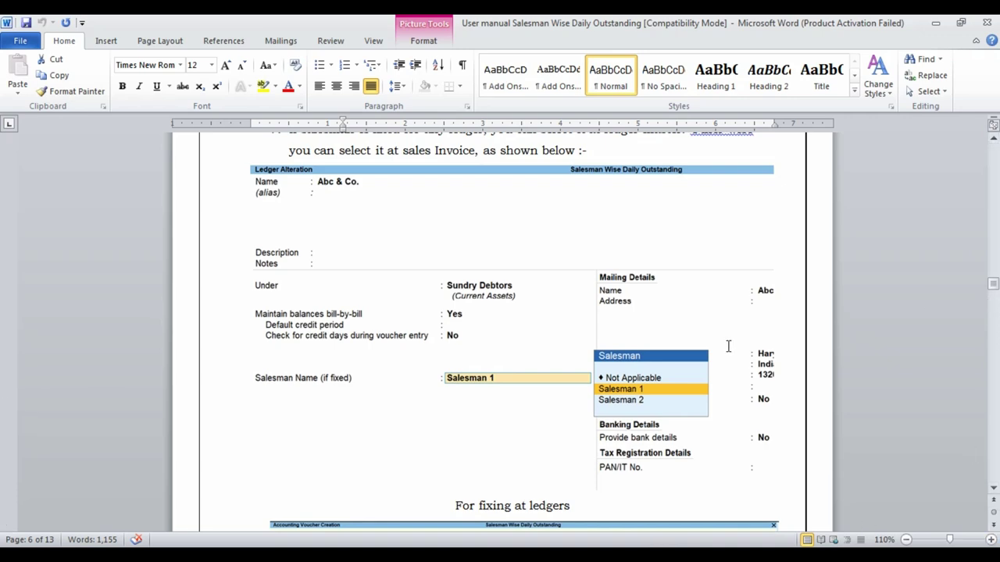
pyautogui.scroll(-5, 530, 361)
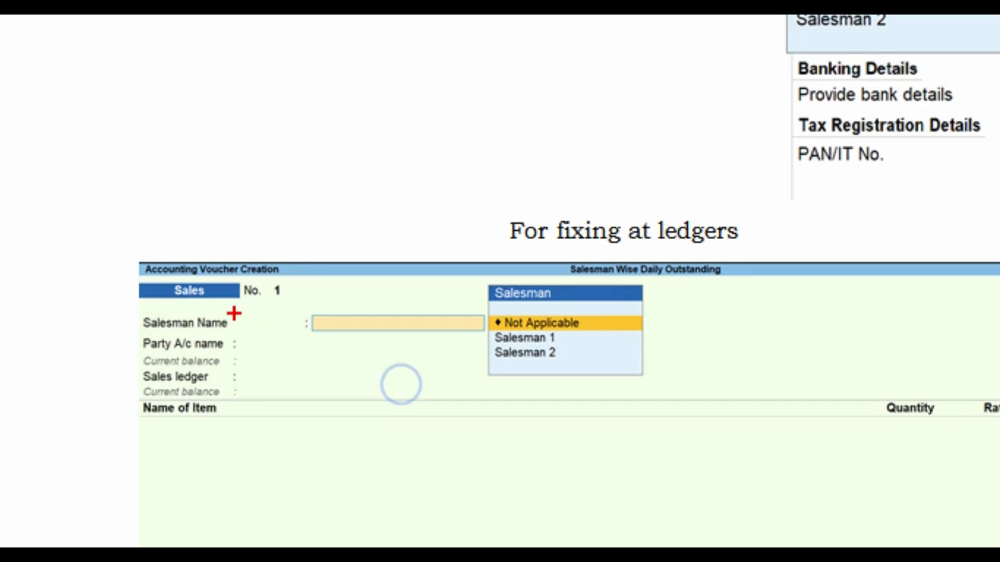
pyautogui.moveTo(100, 242); pyautogui.dragTo(801, 438)
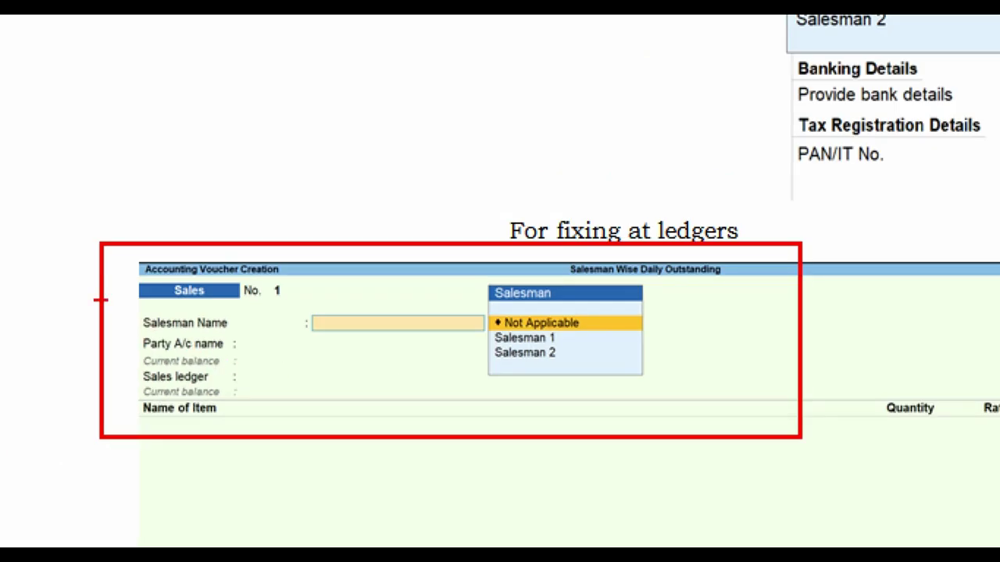
pyautogui.moveTo(101, 300); pyautogui.dragTo(306, 389)
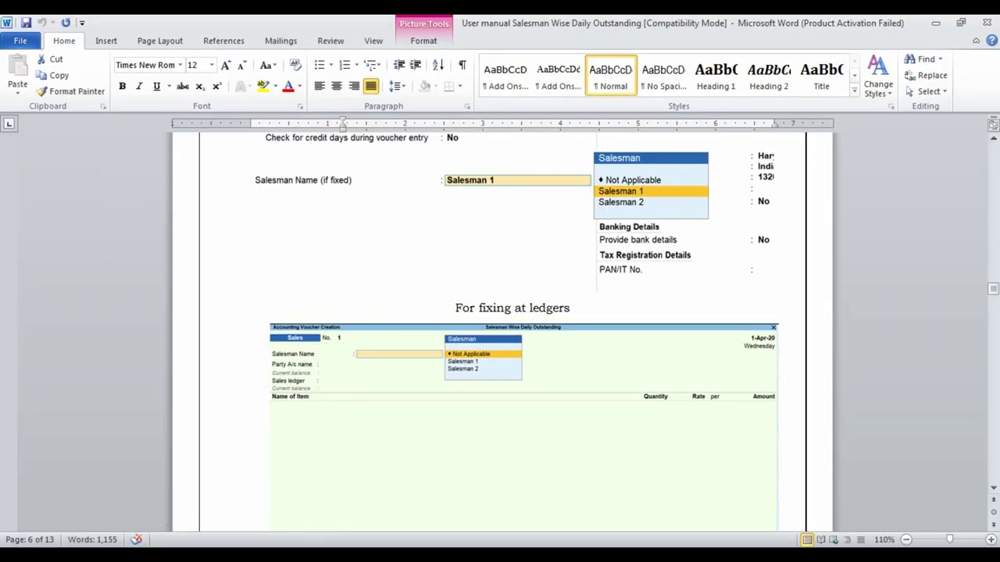
# - Switch to the TallyShop page in Chrome and request the educational-mode download of Salesman Wise Daily Outstanding Prime 1.1
pyautogui.hotkey('alt', 'Tab')
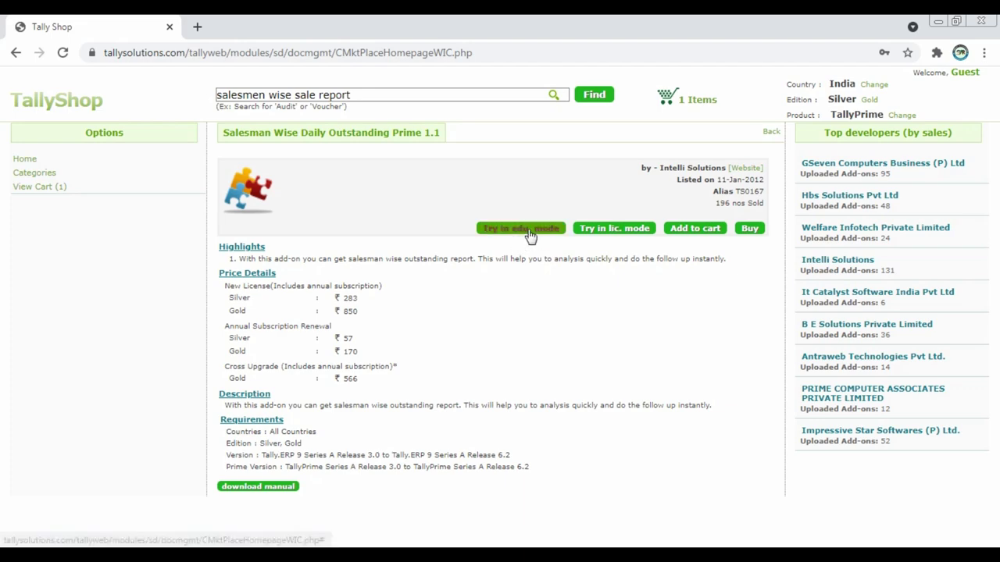
pyautogui.click(528, 229)
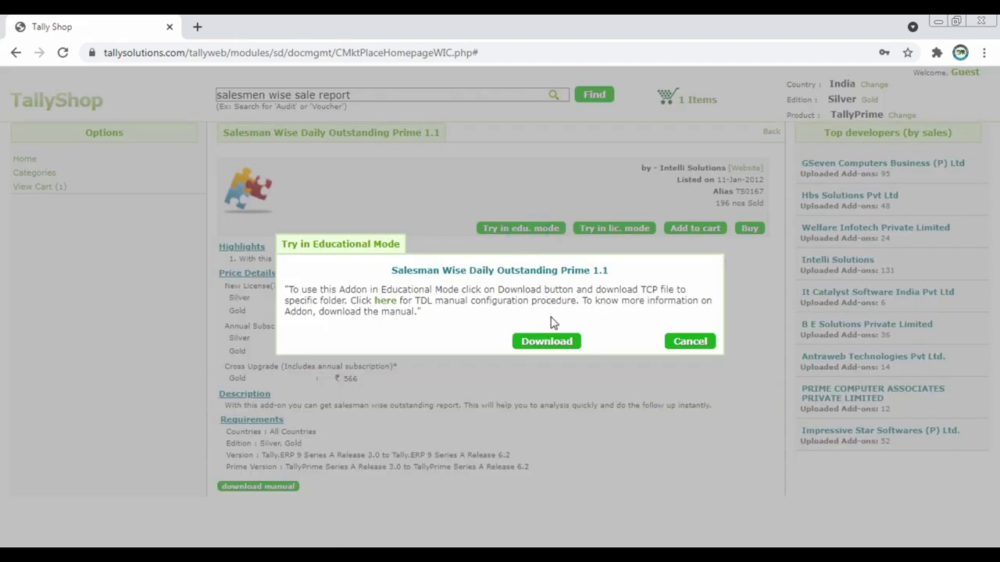
pyautogui.click(553, 343)
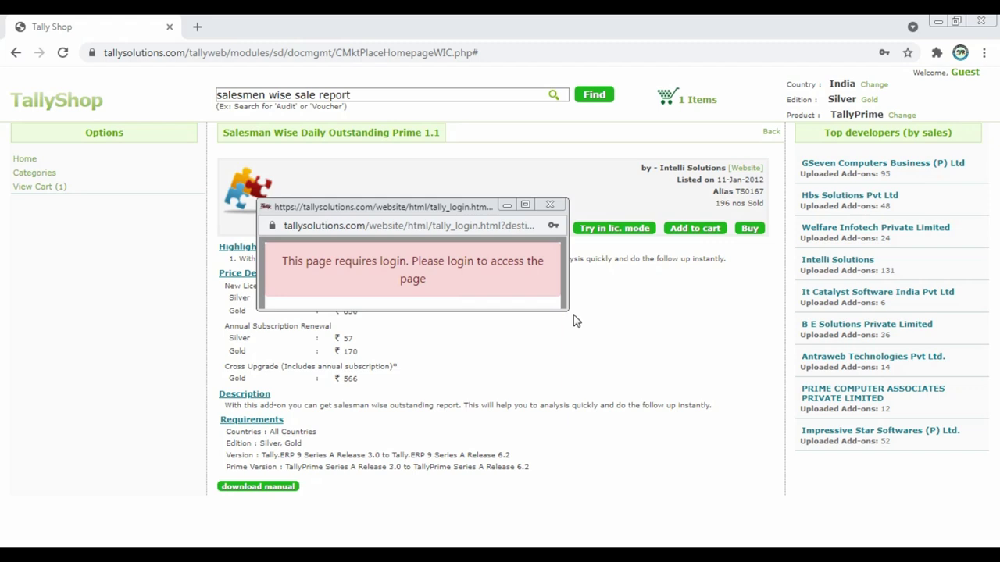
# - Enlarge the login window and log in with the saved account credentials to download the add-on's TCP file
pyautogui.moveTo(561, 308); pyautogui.dragTo(736, 466)
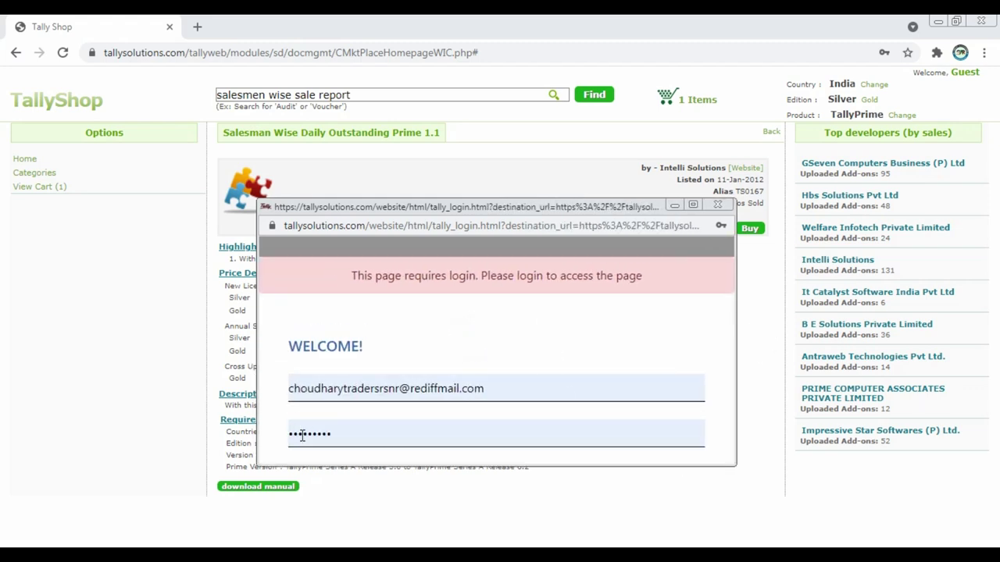
pyautogui.click(410, 426)
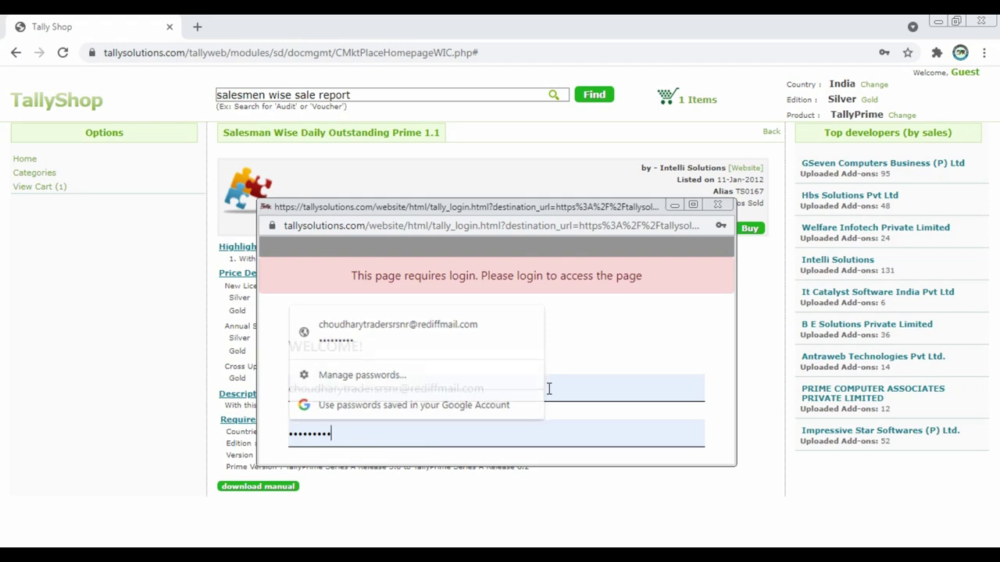
pyautogui.click(693, 205)
pyautogui.click(370, 361)
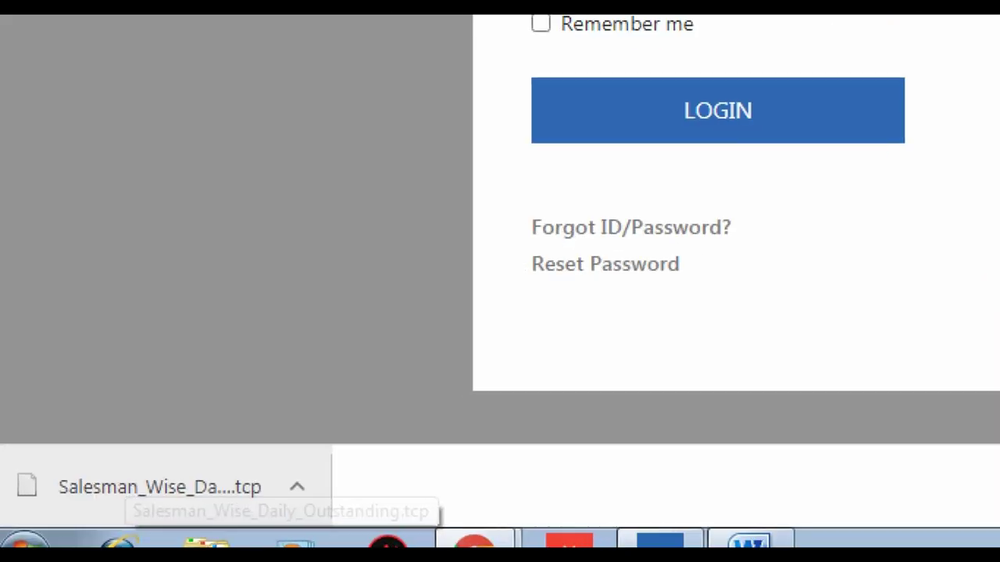
pyautogui.moveTo(2, 432)
pyautogui.mouseDown()
pyautogui.moveTo(67, 469)
pyautogui.moveTo(340, 514)
pyautogui.mouseUp()
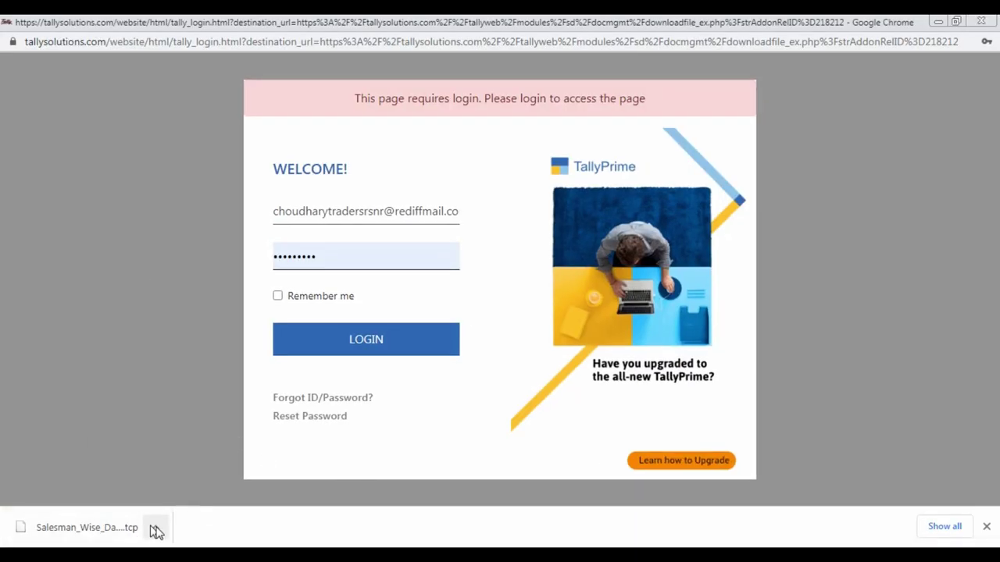
# - Show the downloaded Salesman_Wise_Daily_Outstanding.tcp in its folder and view its security properties
pyautogui.click(156, 527)
pyautogui.click(182, 479)
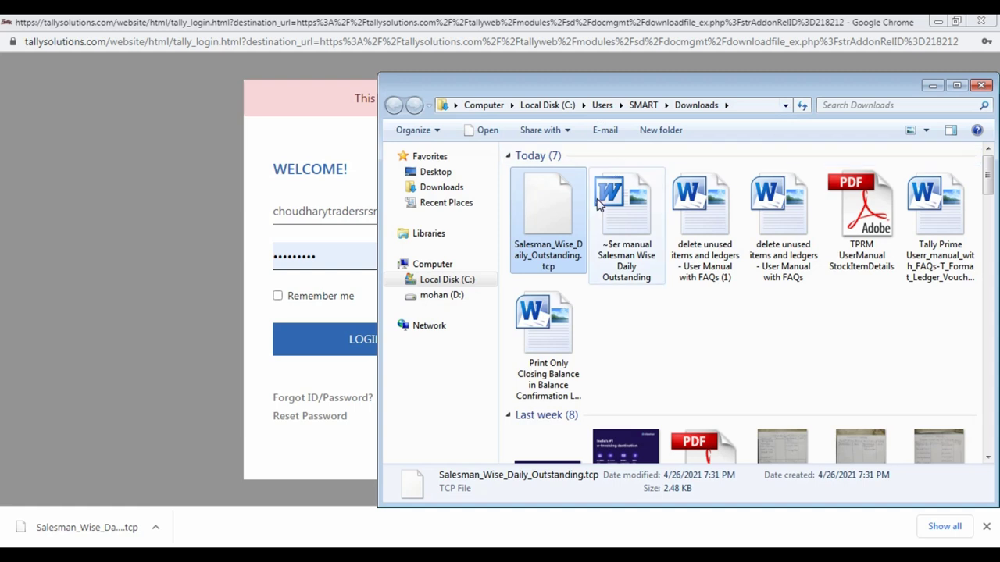
pyautogui.rightClick(547, 214)
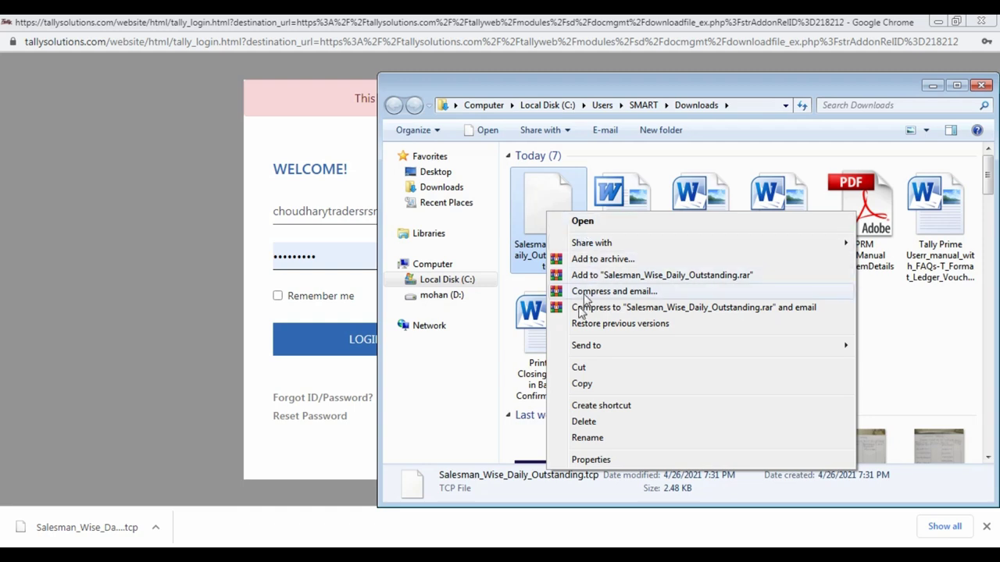
pyautogui.click(592, 460)
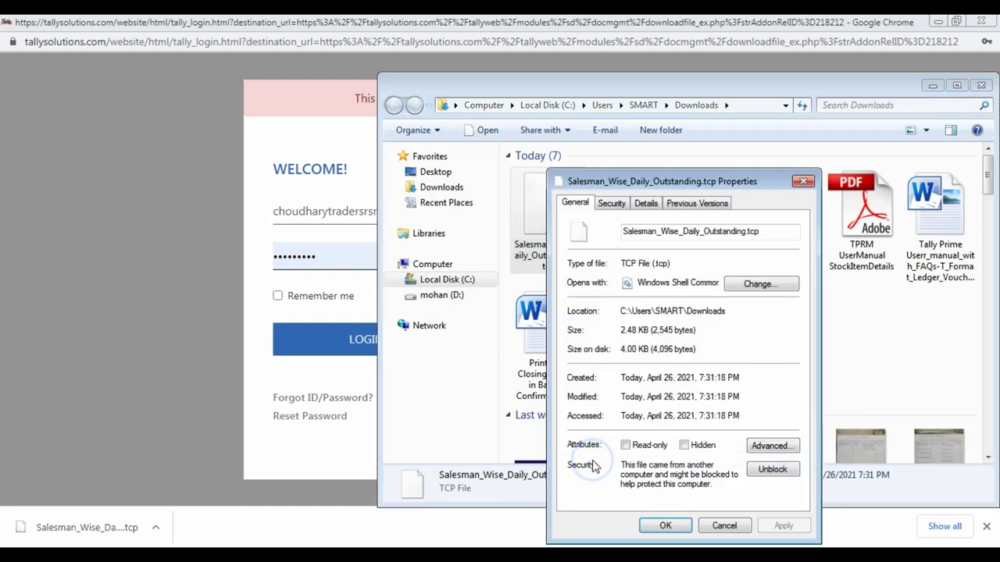
pyautogui.click(646, 204)
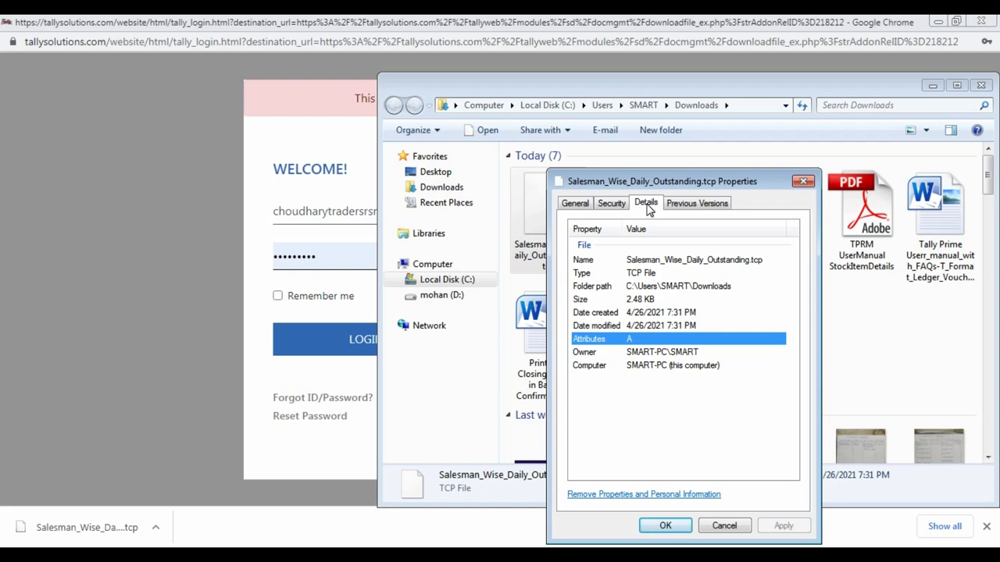
pyautogui.click(608, 205)
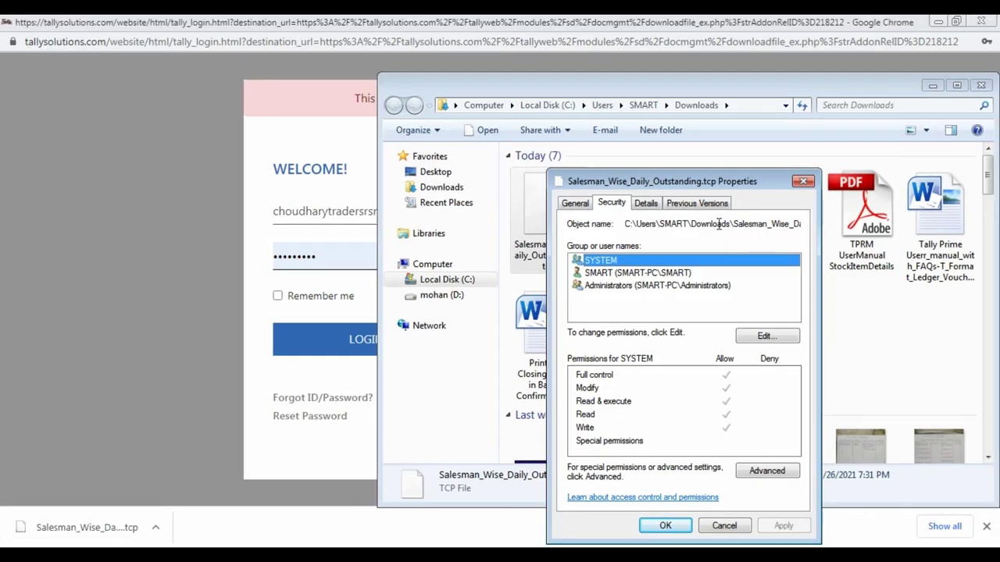
# - Copy the TCP file's full path from its object name, then close the properties and the Downloads folder
pyautogui.moveTo(693, 210); pyautogui.dragTo(780, 212)
pyautogui.press('End')
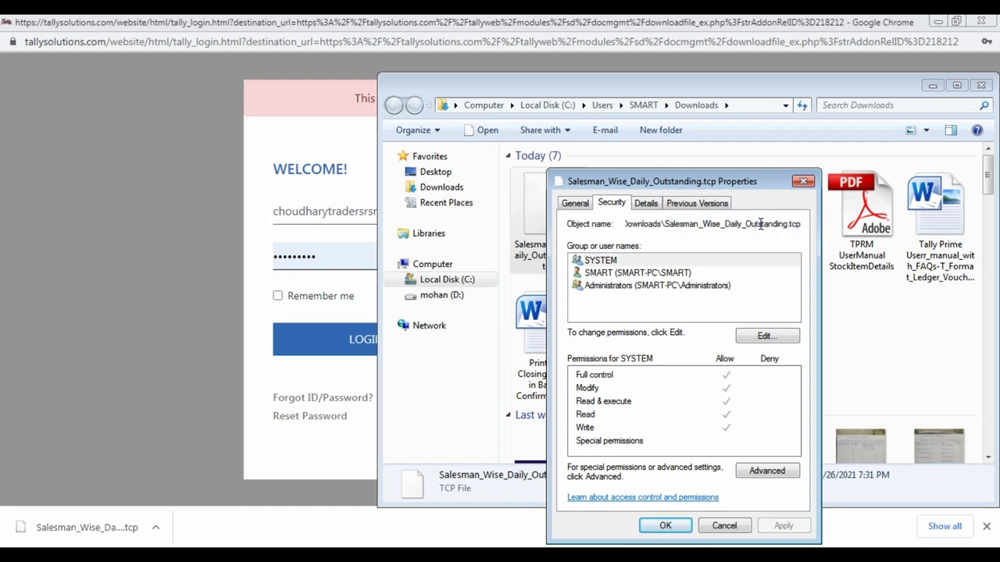
pyautogui.hotkey('shift', 'Home')
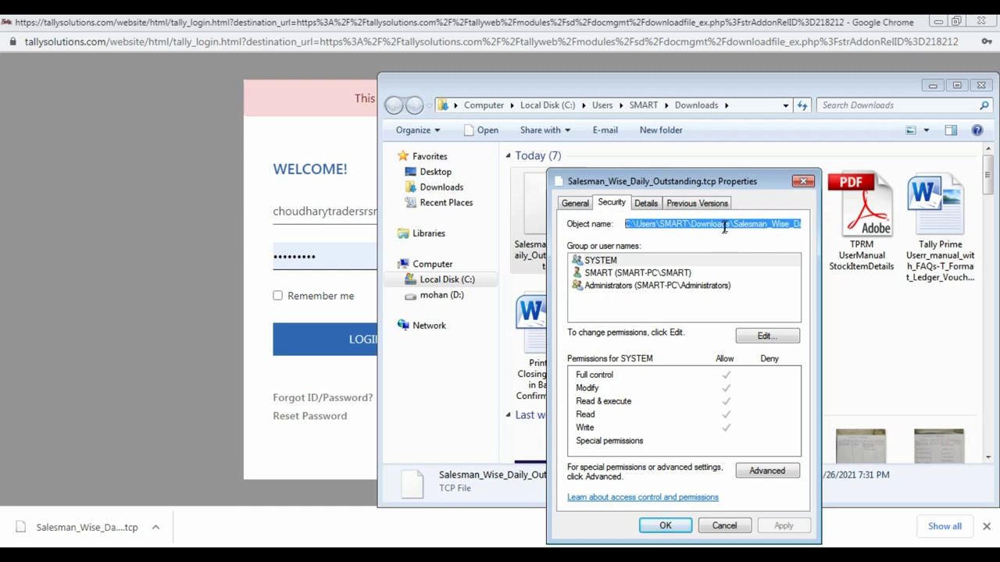
pyautogui.rightClick(725, 227)
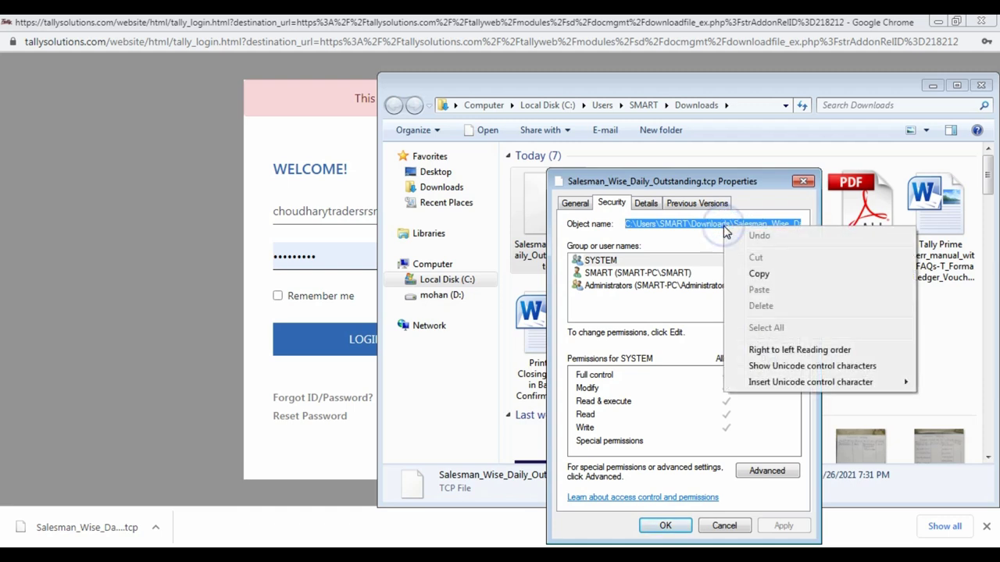
pyautogui.click(765, 274)
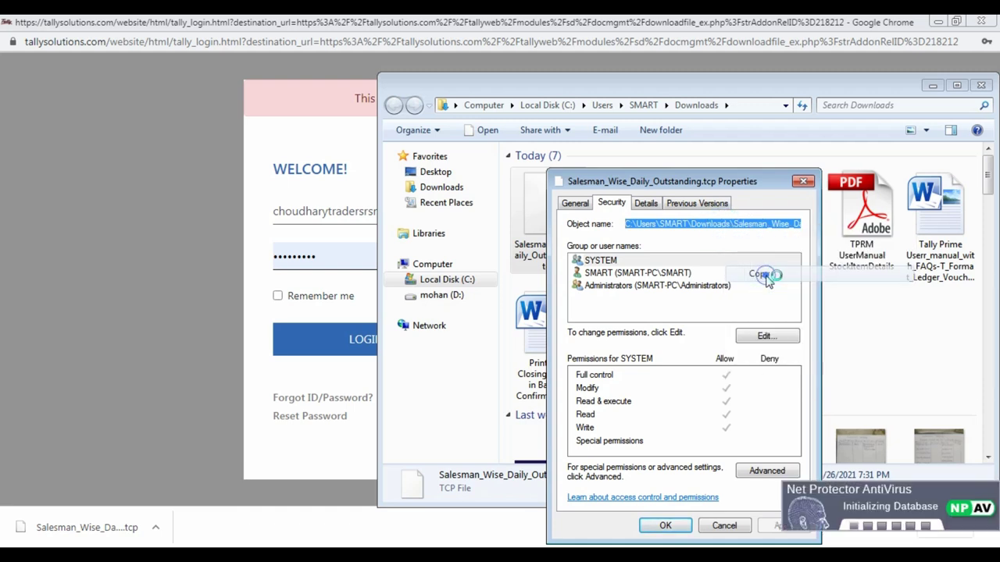
pyautogui.click(666, 526)
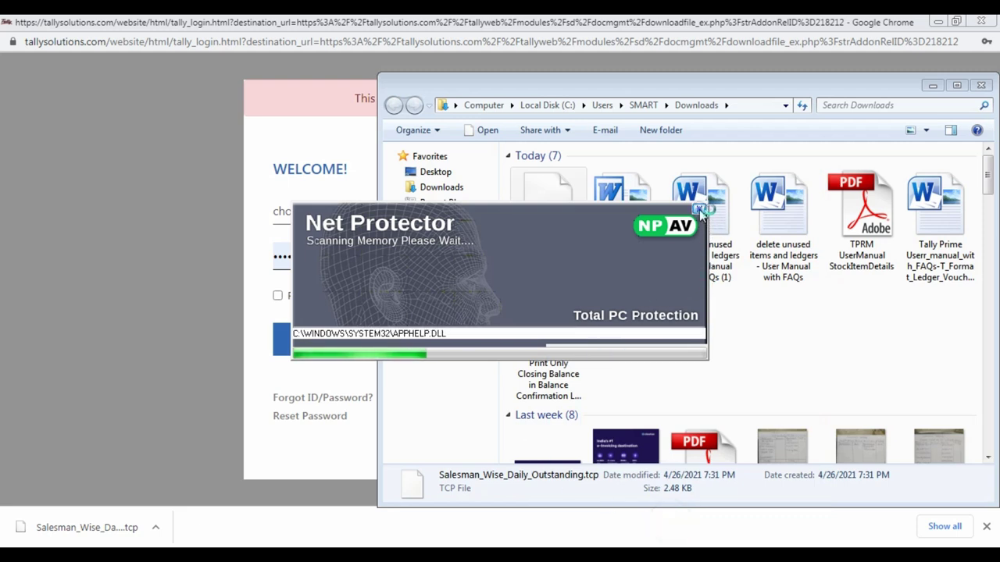
pyautogui.click(982, 86)
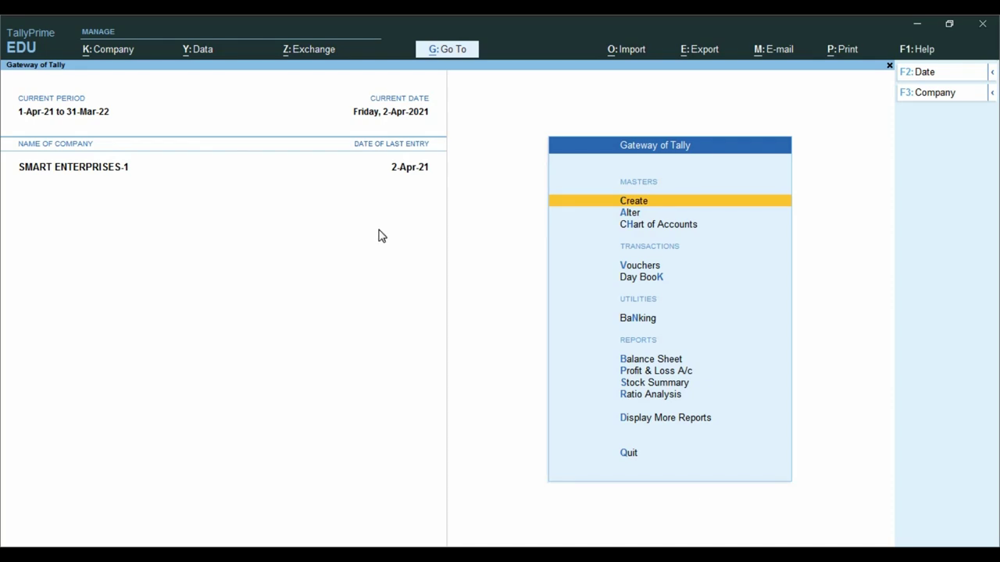
# - Open the TDLs & AddOns management screen for SMART ENTERPRISES-1
pyautogui.click(921, 53)
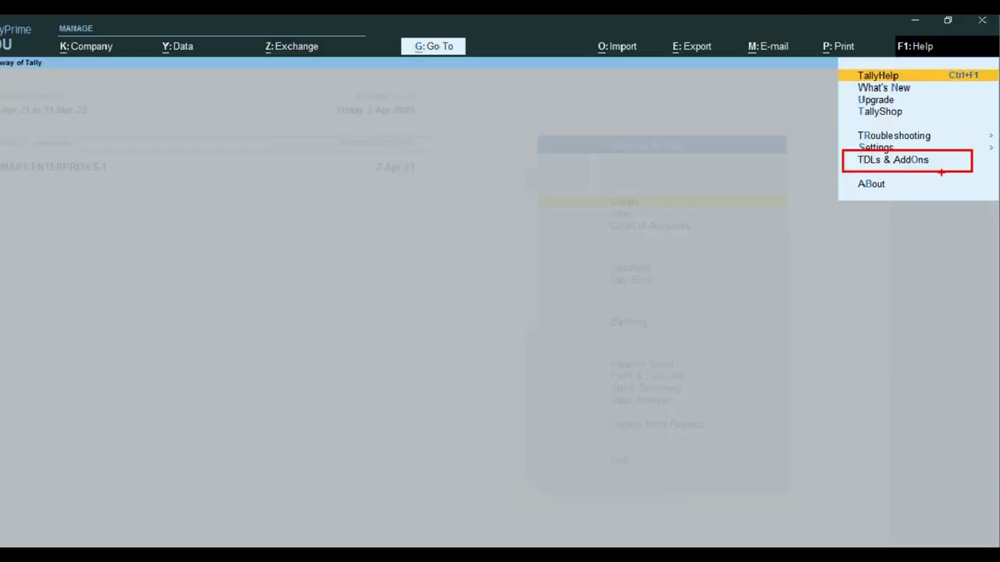
pyautogui.click(826, 167)
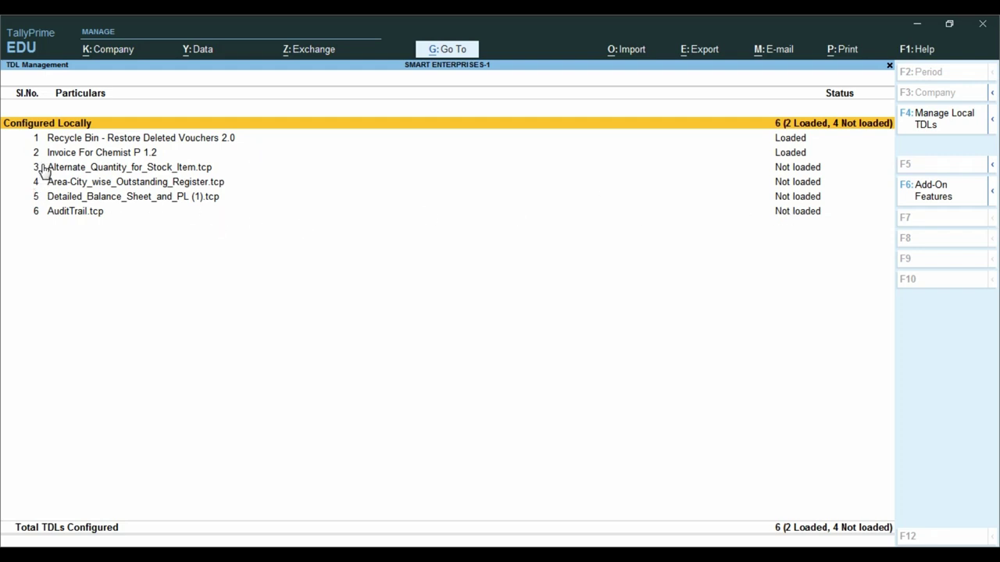
pyautogui.press('ctrl')
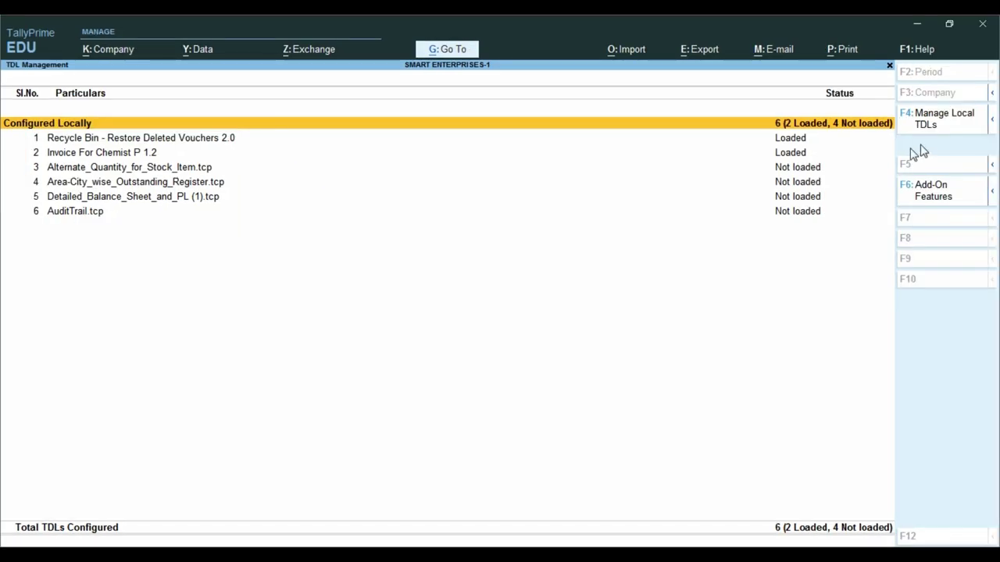
pyautogui.press('ctrl')
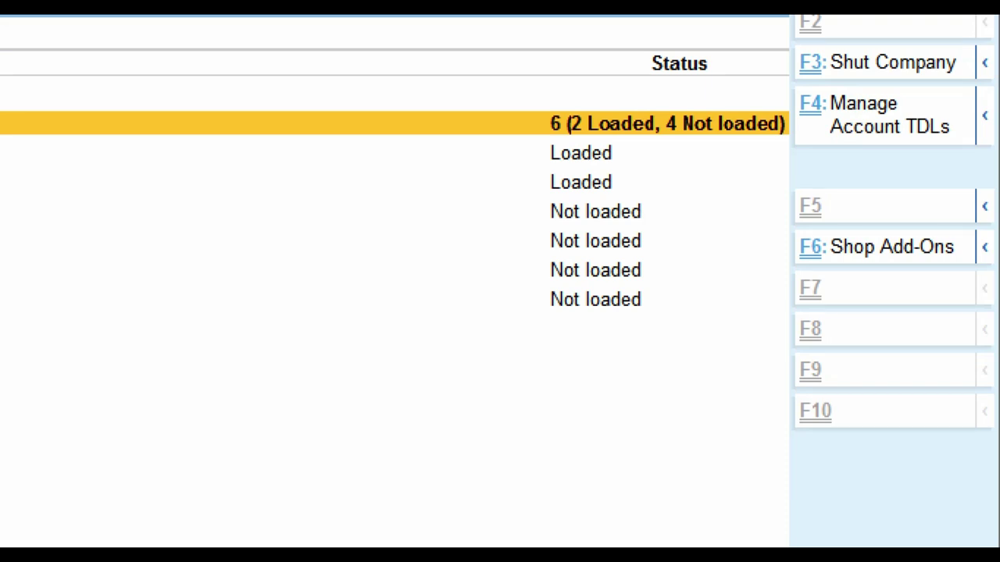
# - Open the local TDL configuration and go to the blank row below AuditTrail.tcp
pyautogui.click(941, 125)
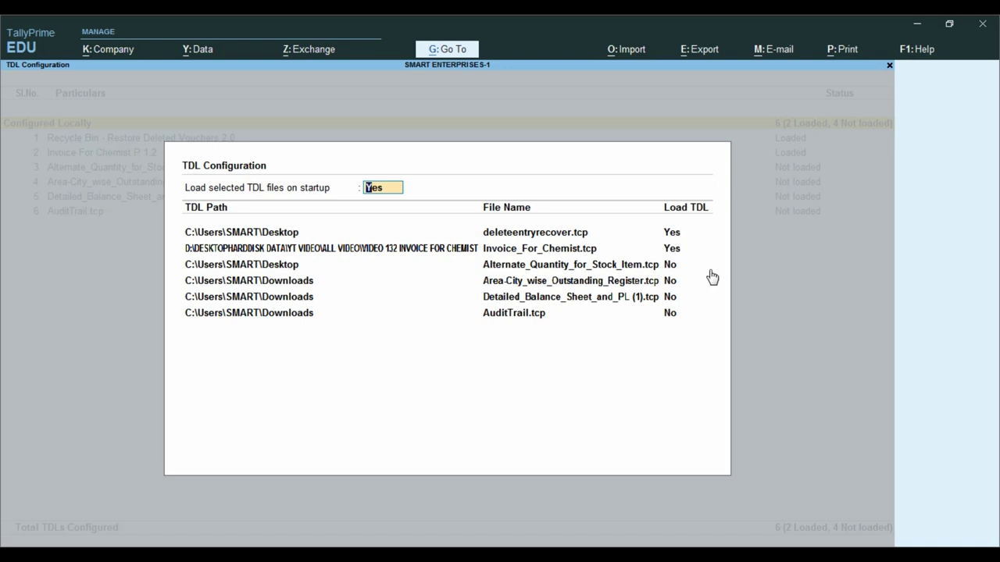
pyautogui.press('Return')
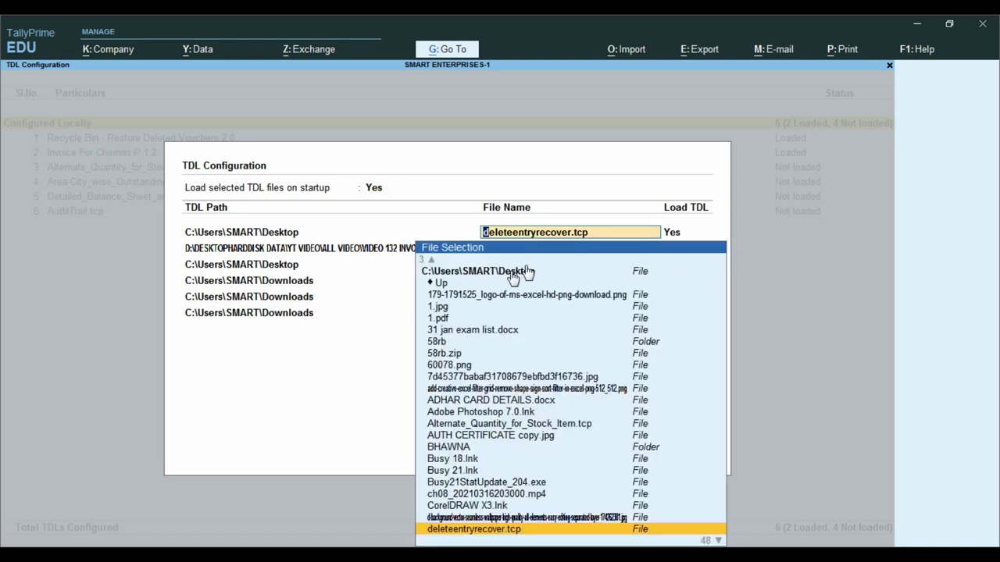
pyautogui.click(301, 314)
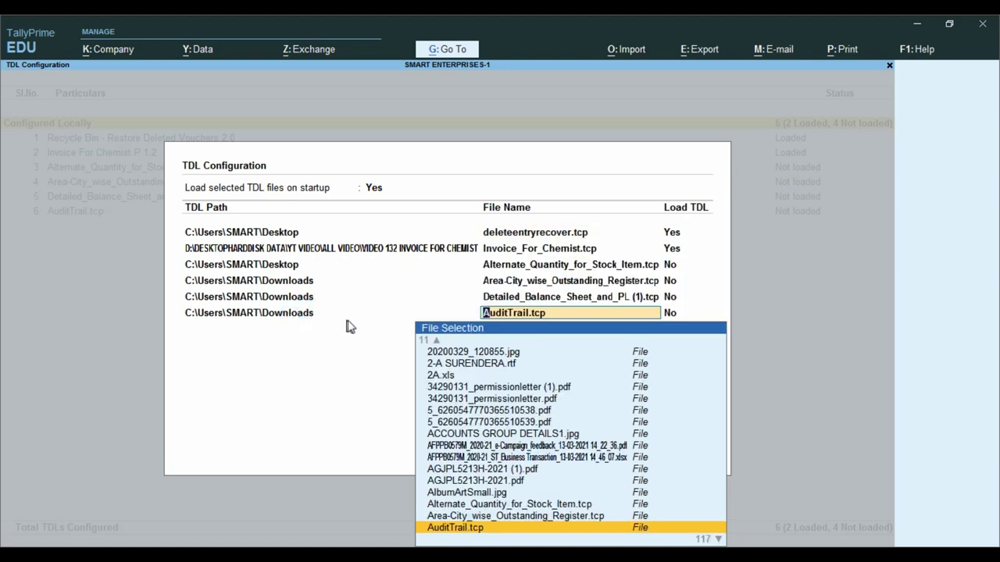
pyautogui.press('Return')
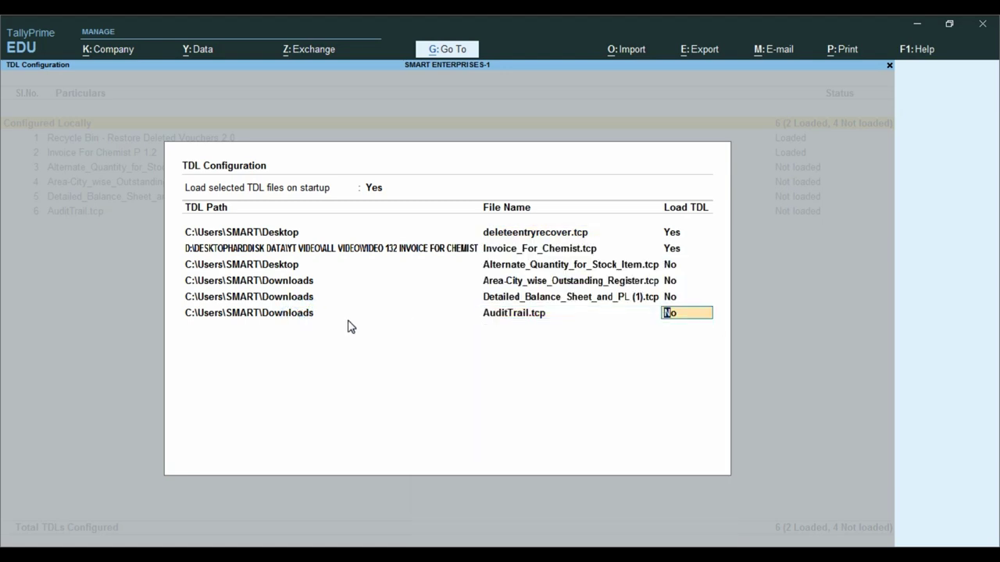
pyautogui.press('Return')
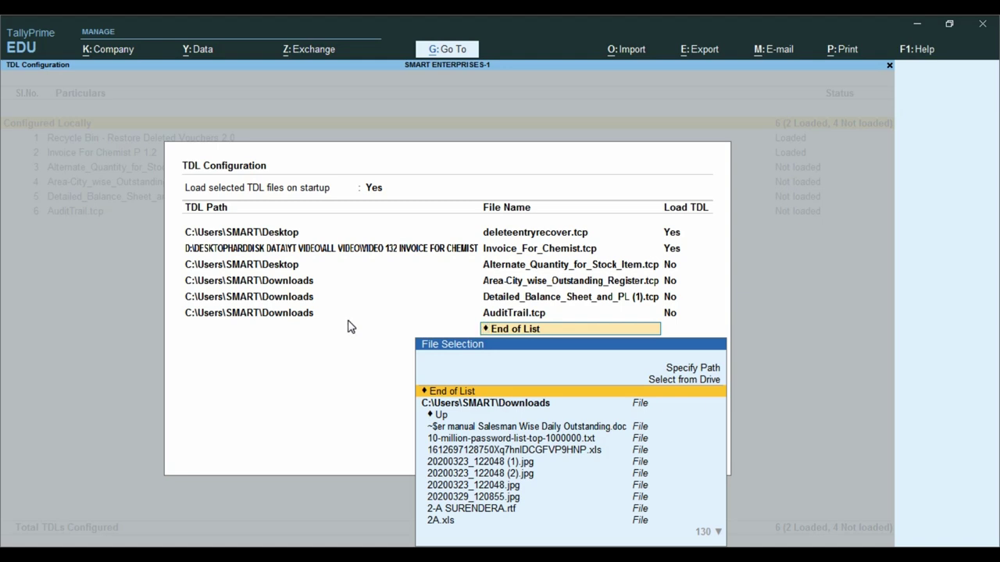
# - Select the Downloads folder from the drive list as the path for the new TDL entry
pyautogui.press('Down')
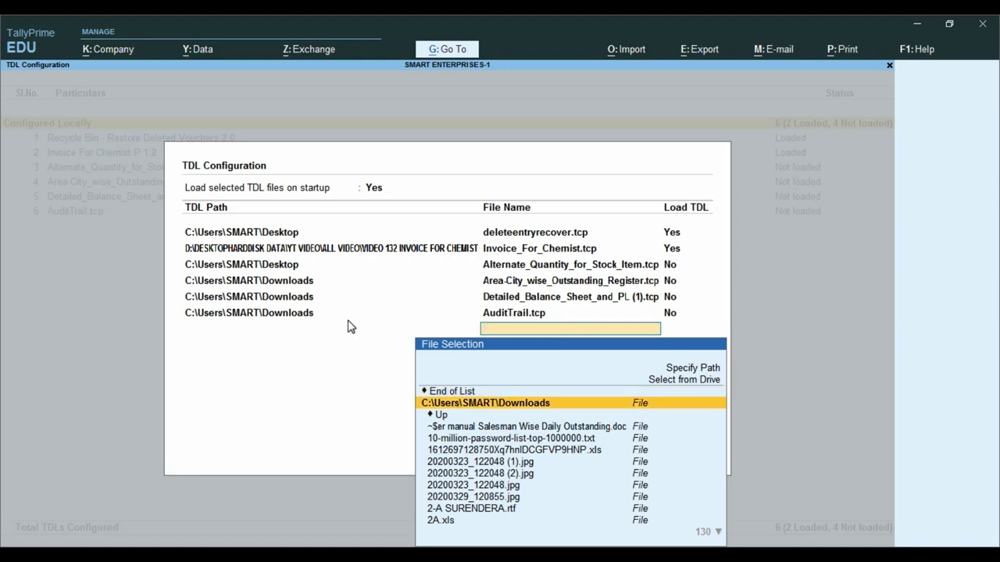
pyautogui.press('Up')
pyautogui.press('Up')
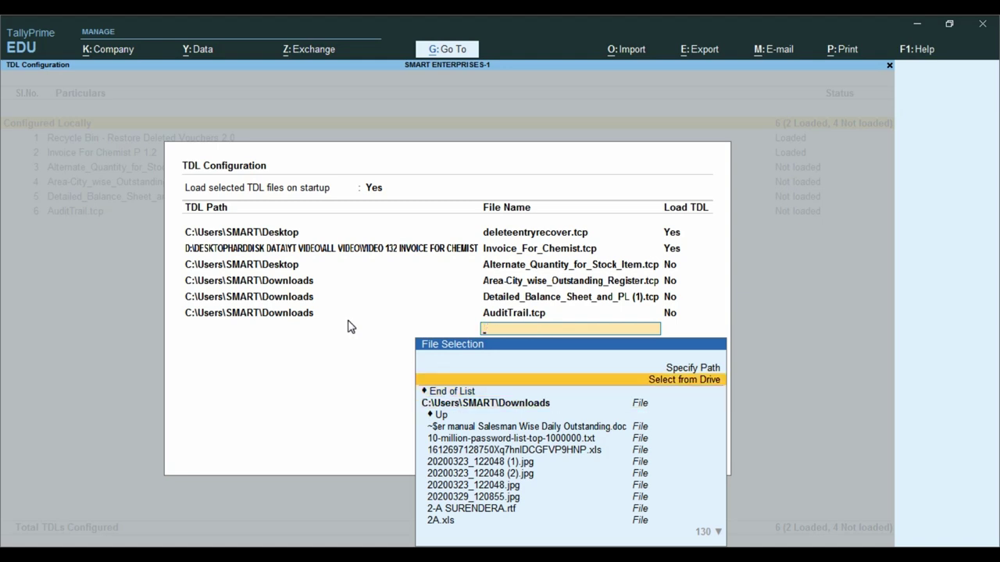
pyautogui.press('Return')
pyautogui.press('Down')
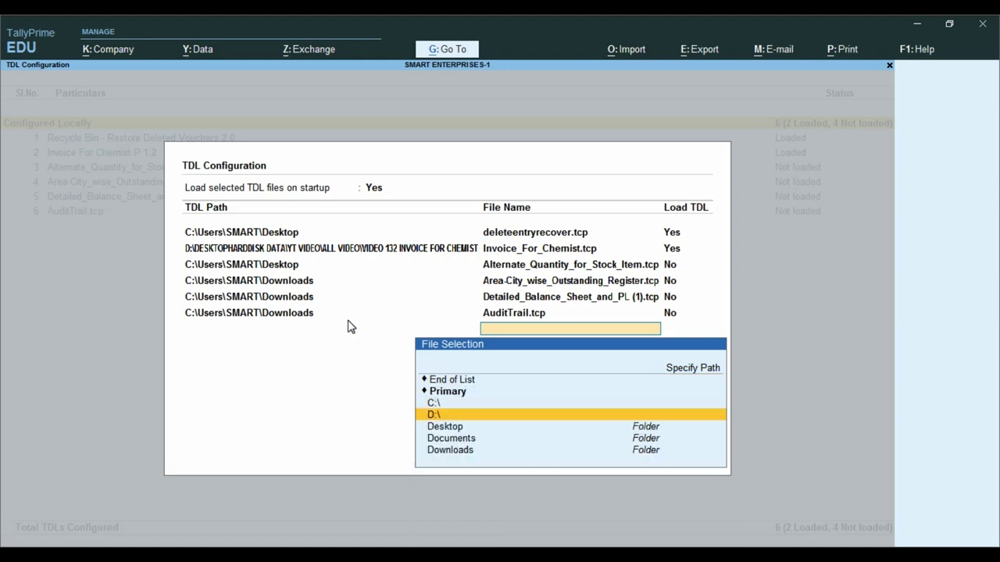
pyautogui.press('Down')
pyautogui.press('Down')
pyautogui.press('Down')
pyautogui.press('Return')
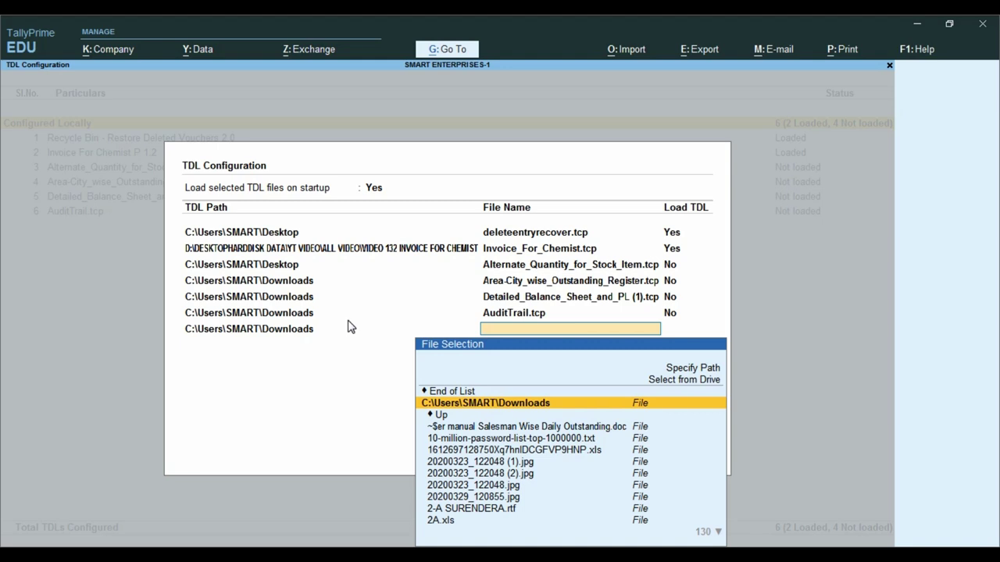
# - Try to load the file "~$er manual Salesman Wise Daily Outstanding.doc" as a TDL and save the configuration
pyautogui.press('Down')
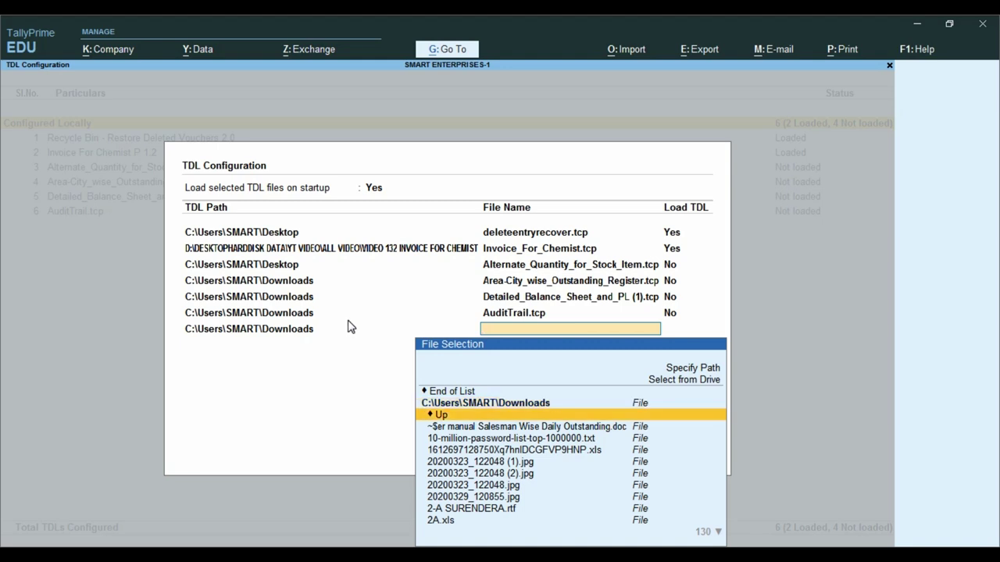
pyautogui.press('Down')
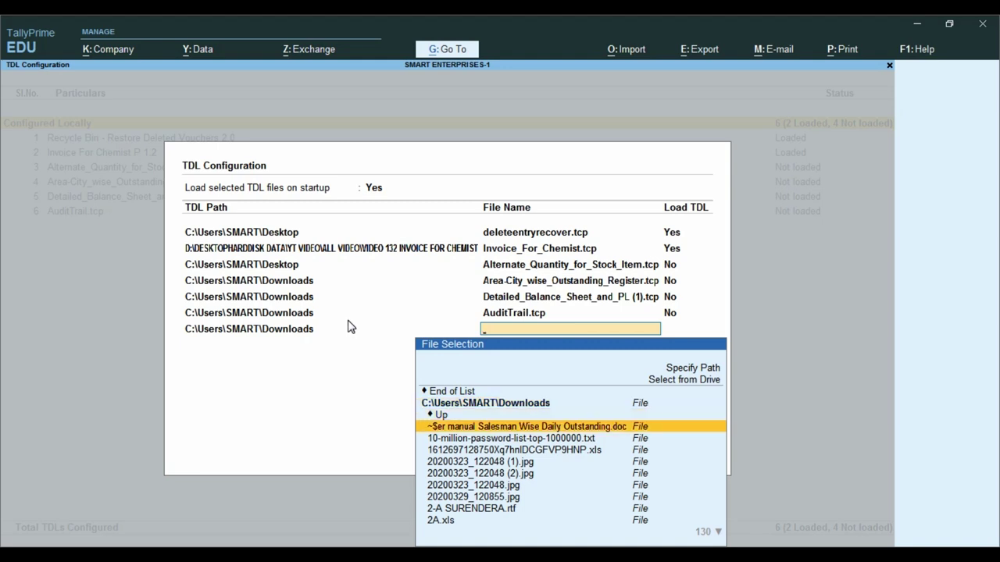
pyautogui.press('Return')
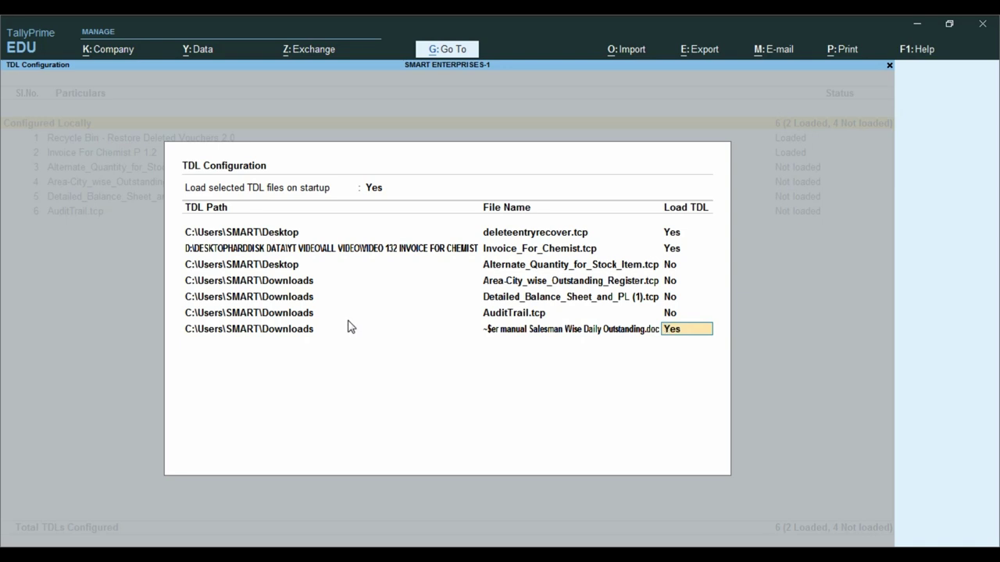
pyautogui.press('Return')
pyautogui.press('Return')
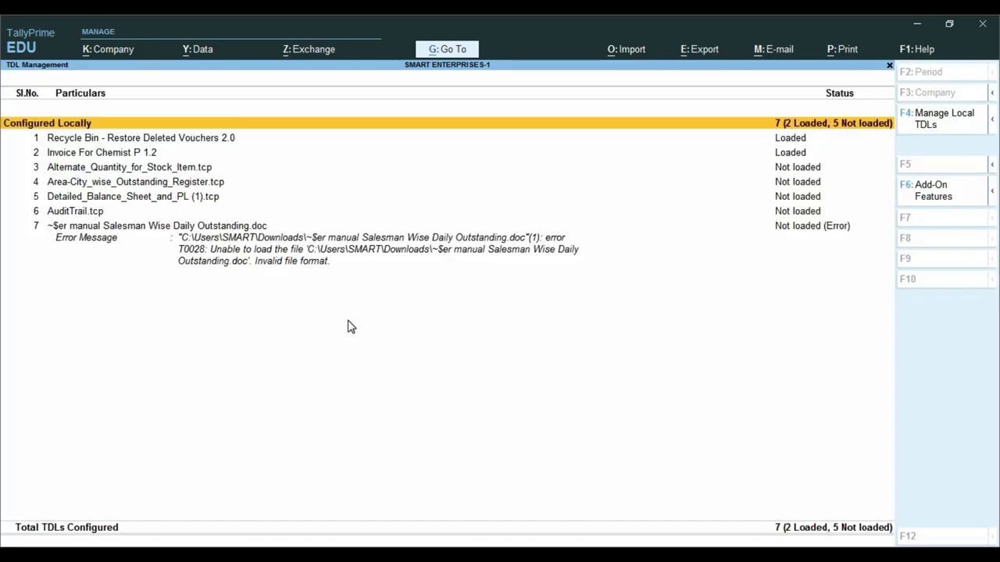
# - Examine the error message under the .doc entry in the list of locally configured TDLs
pyautogui.press('Down')
pyautogui.press('Down')
pyautogui.press('Down')
pyautogui.press('Down')
pyautogui.press('Down')
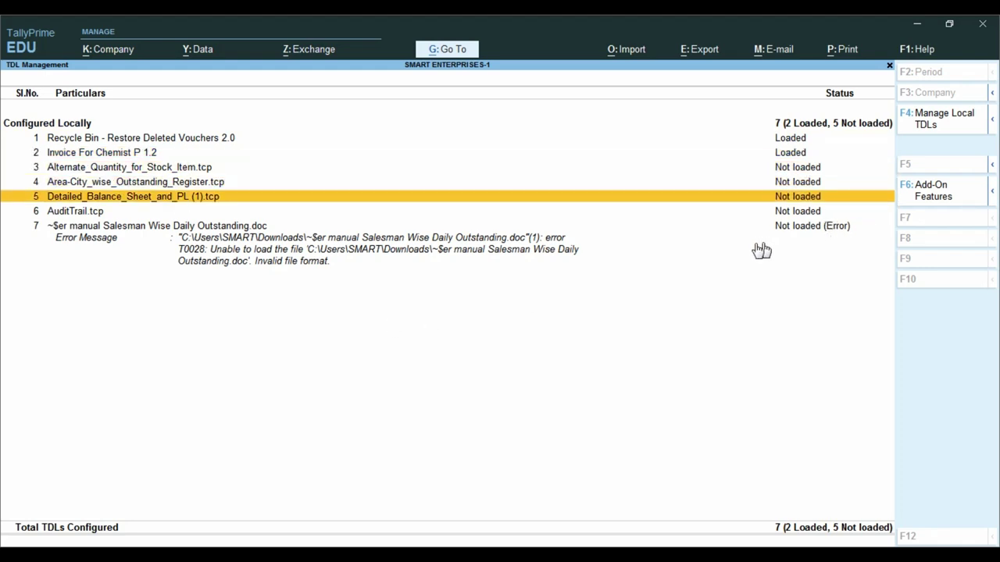
pyautogui.press('ctrl')
pyautogui.click(304, 251)
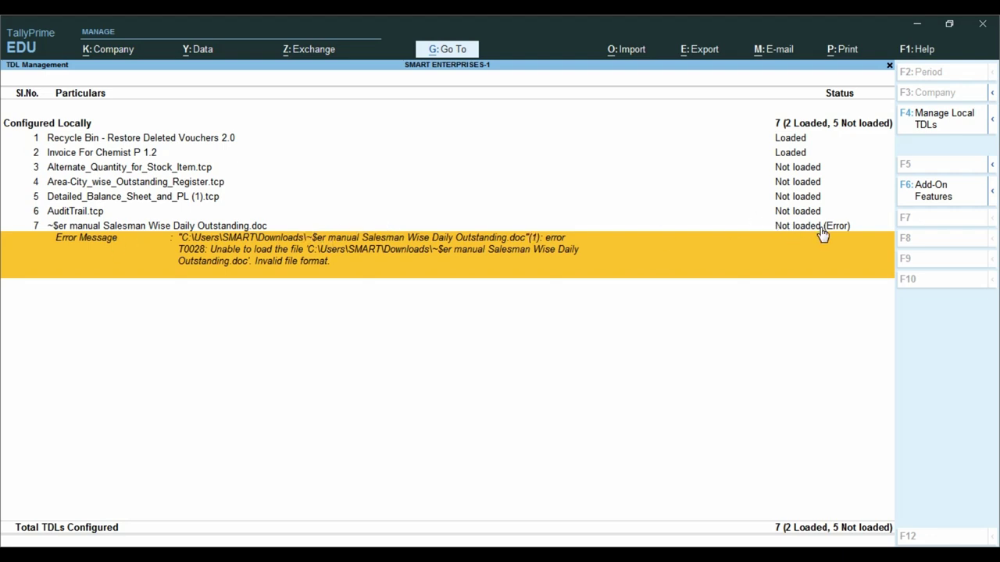
# - Remove the "~$er manual Salesman Wise Daily Outstanding.doc" entry from the local TDL configuration and save it
pyautogui.click(934, 125)
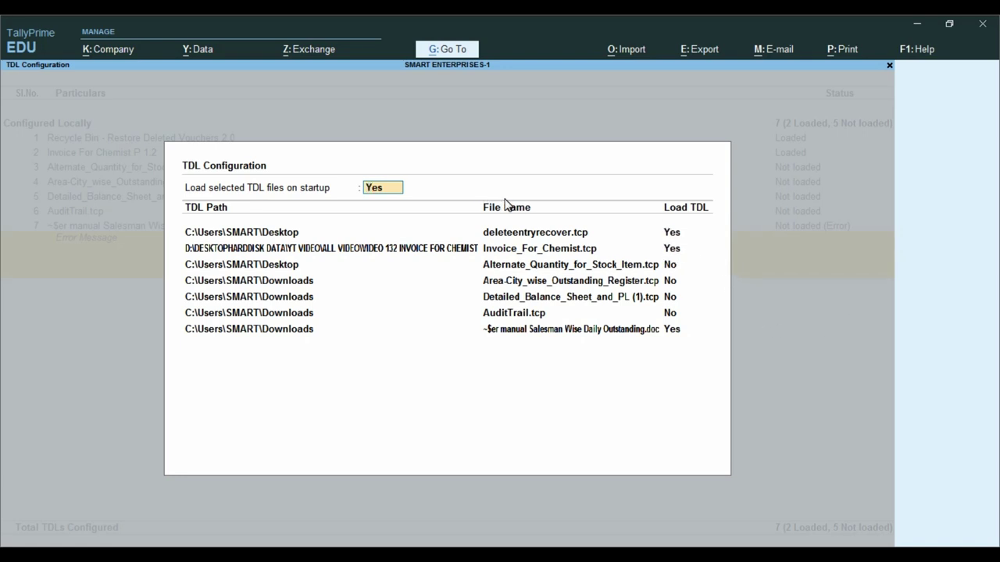
pyautogui.press('Return')
pyautogui.press('Return')
pyautogui.press('Return')
pyautogui.press('Return')
pyautogui.press('Return')
pyautogui.press('Return')
pyautogui.press('Return')
pyautogui.press('Return')
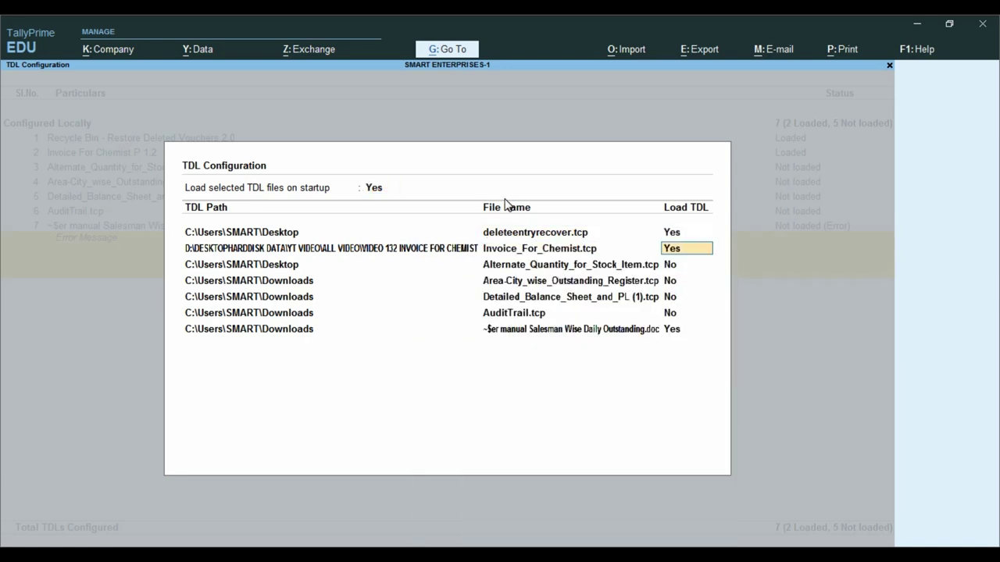
pyautogui.press('Return')
pyautogui.press('Return')
pyautogui.press('Return')
pyautogui.press('Return')
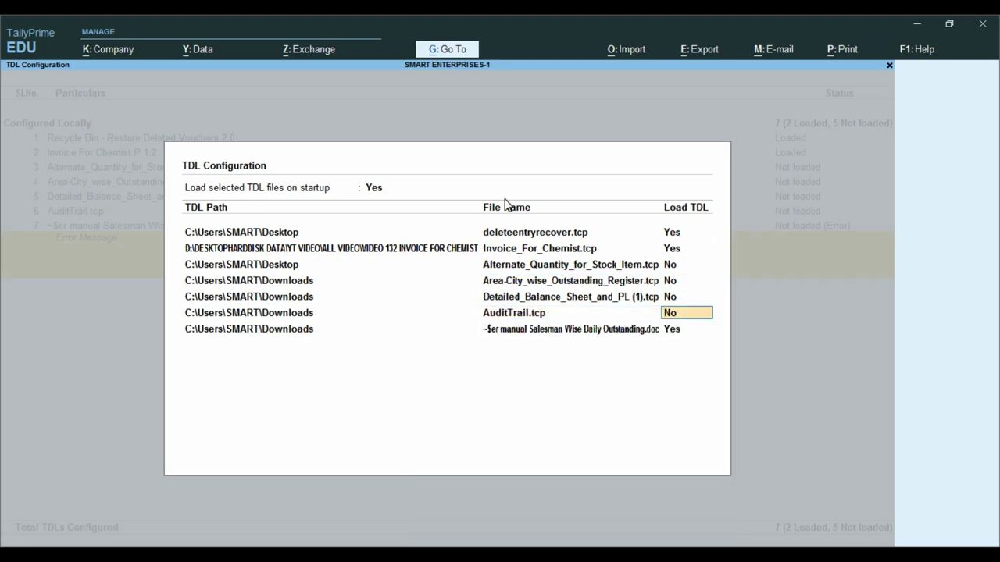
pyautogui.press('Up')
pyautogui.press('Up')
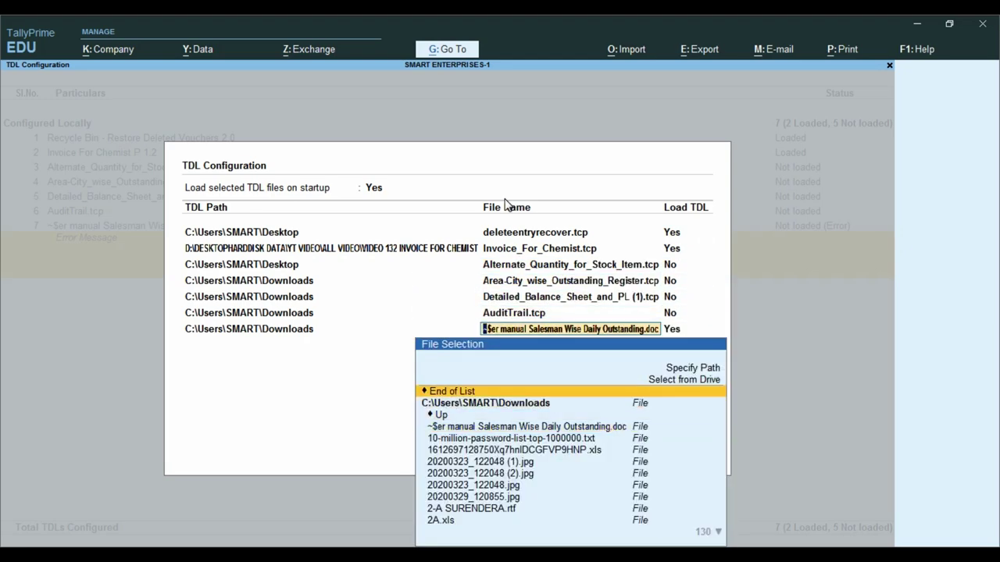
pyautogui.press('Return')
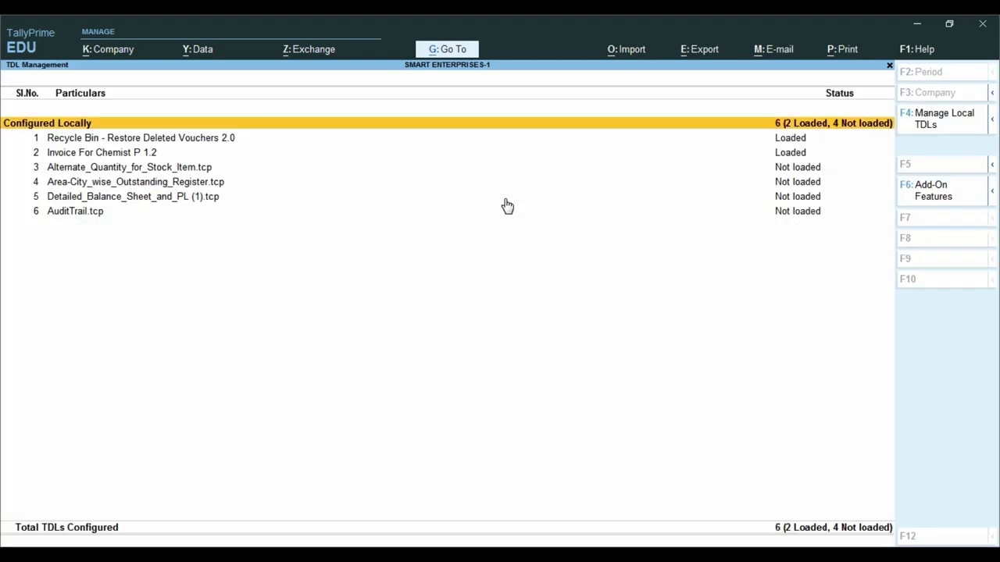
# - Add C:\Users\SMART\Downloads\Salesman_Wise_Daily_Outstanding.tcp to the local TDLs by specifying its path, with Load TDL set to Yes, and save
pyautogui.click(966, 125)
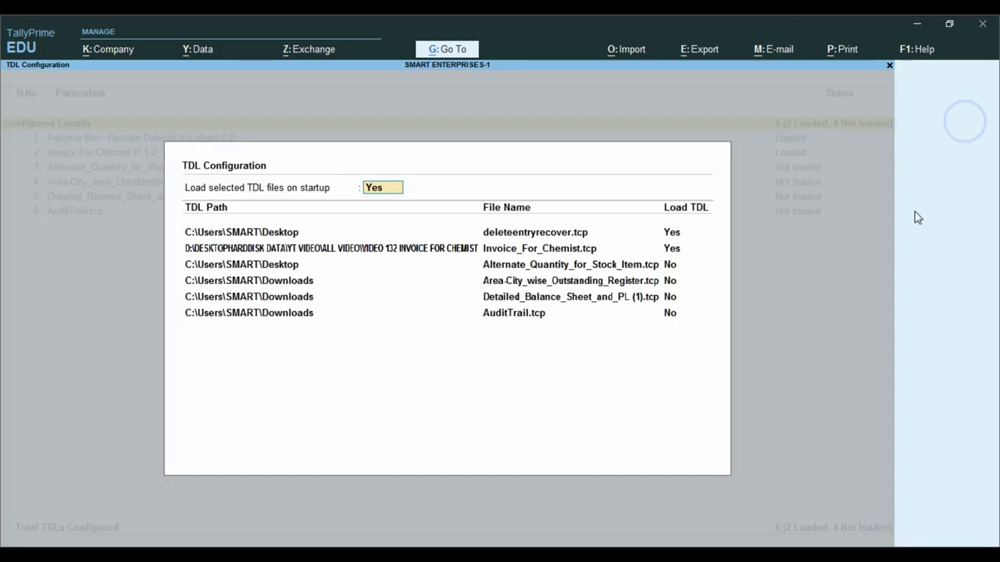
pyautogui.click(675, 314)
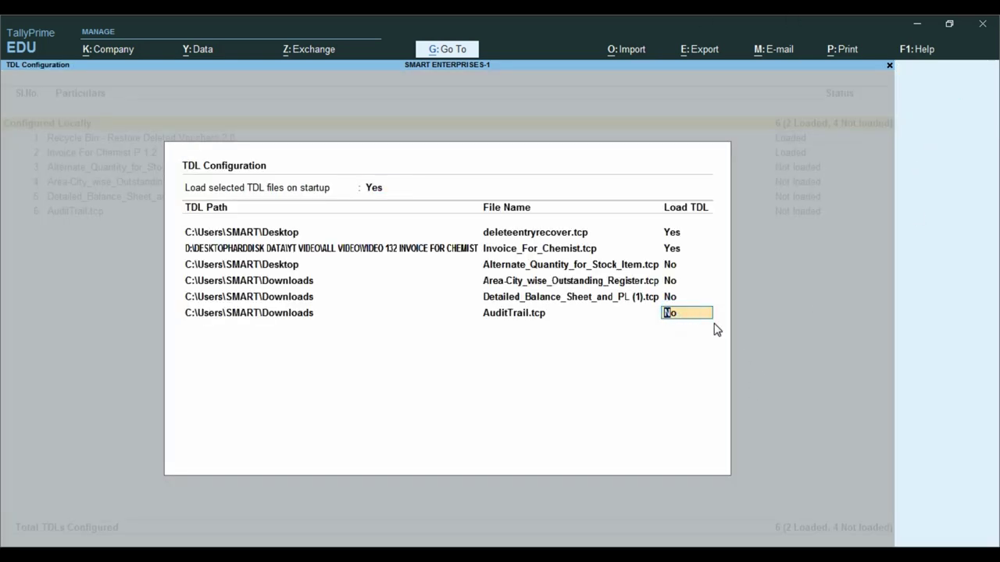
pyautogui.press('Return')
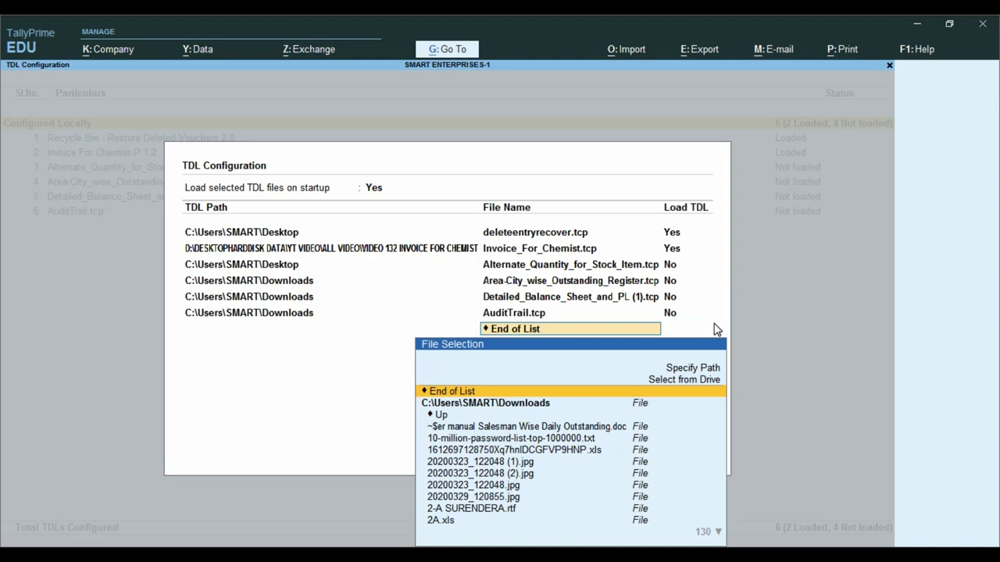
pyautogui.press('Up')
pyautogui.press('Up')
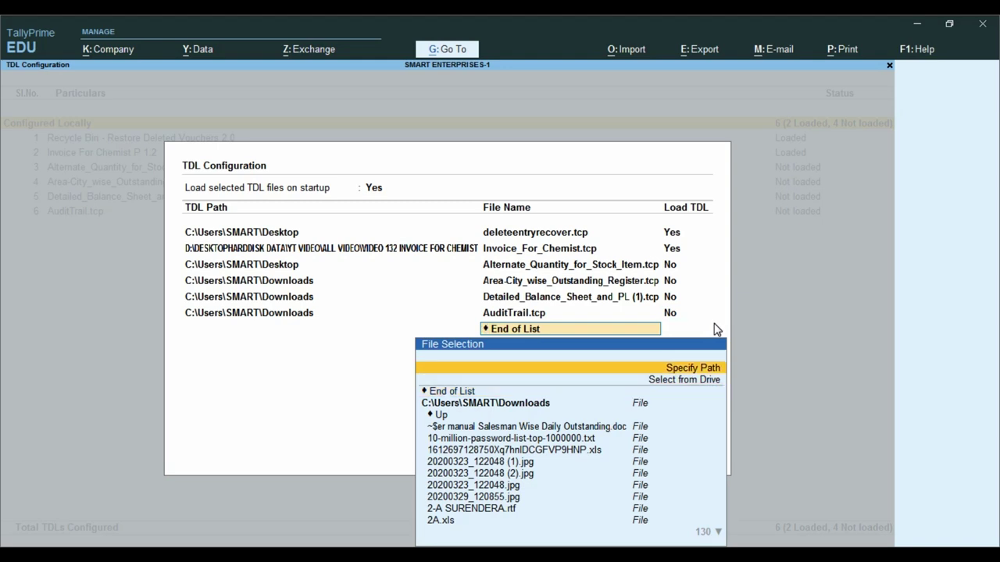
pyautogui.press('Return')
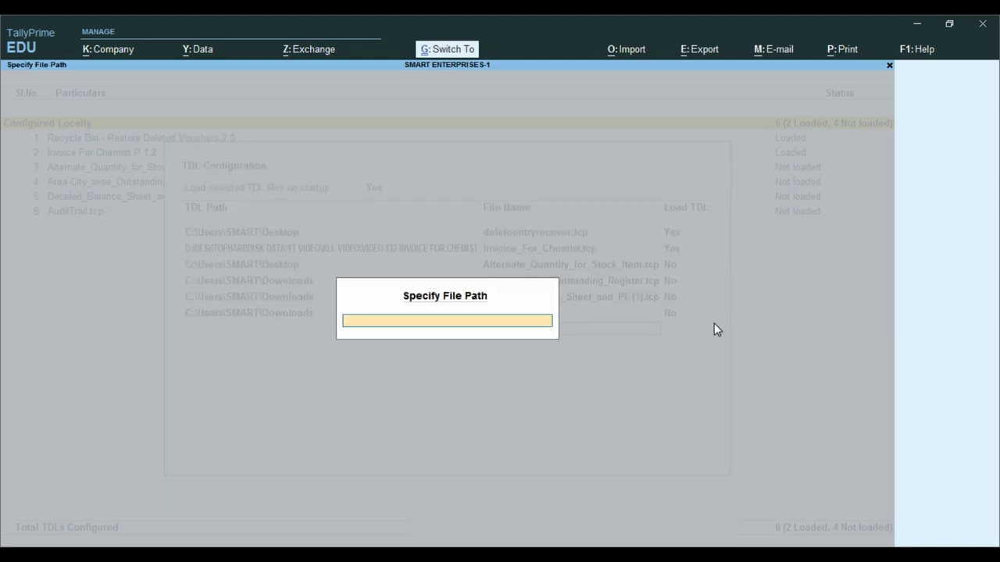
pyautogui.write('C:\\Users\\SMART\\Downloads\\Salesman_Wise_Daily_Outstanding.tcp')
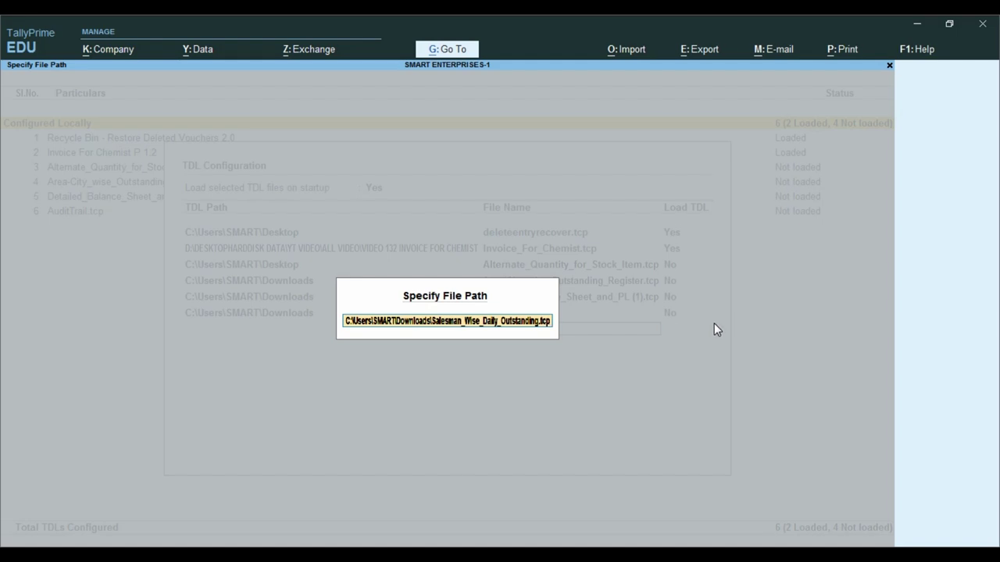
pyautogui.press('Return')
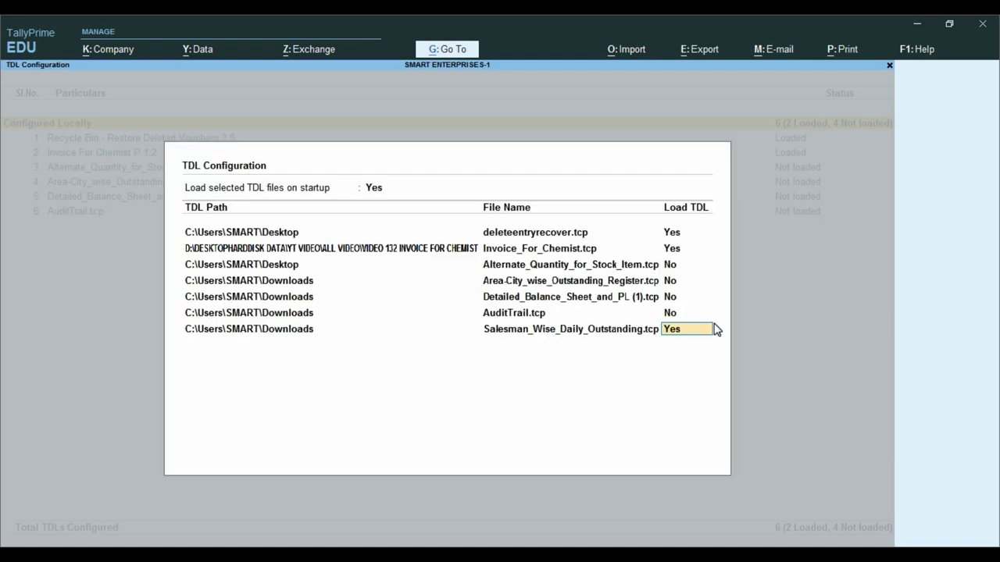
pyautogui.press('Return')
pyautogui.press('Return')
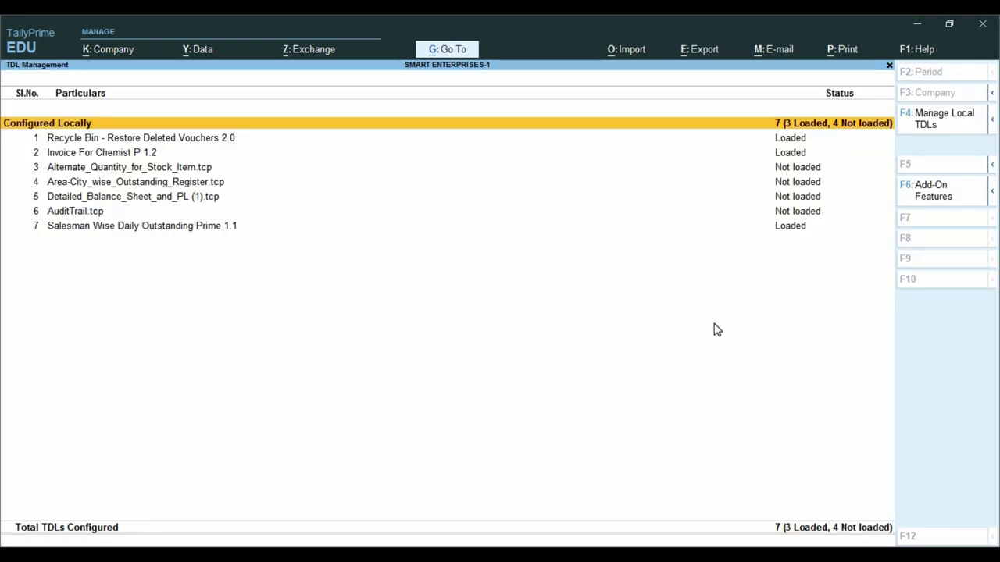
# - Check the load status of Salesman Wise Daily Outstanding Prime 1.1 in the TDL list
pyautogui.press('Down')
pyautogui.press('Down')
pyautogui.press('Down')
pyautogui.press('Down')
pyautogui.press('Down')
pyautogui.press('Down')
pyautogui.press('Down')
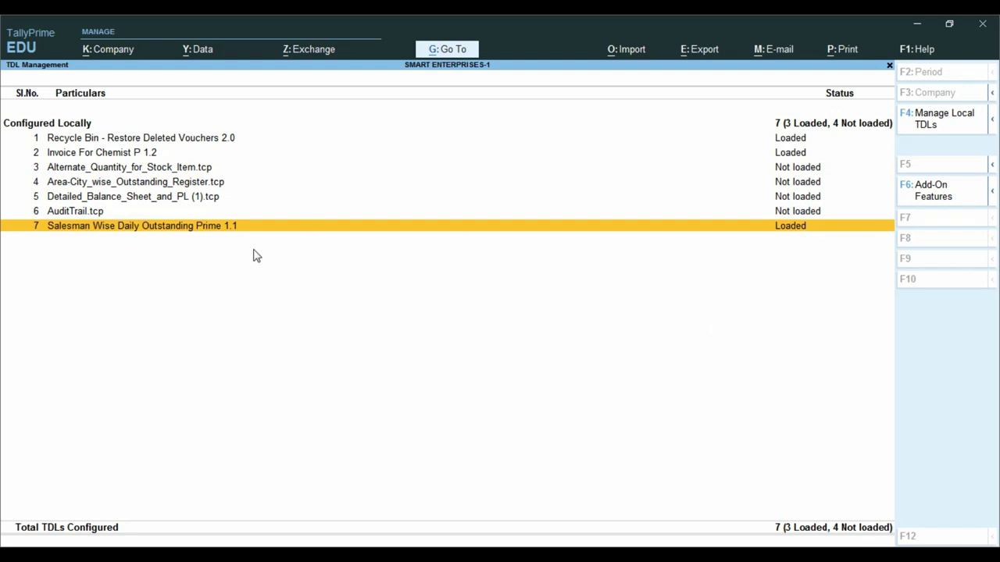
pyautogui.press('ctrl')
# - Set Enable Salesman Wise Daily Outstanding to Yes in the add-on features, save, and return to the Gateway of Tally
pyautogui.click(945, 193)
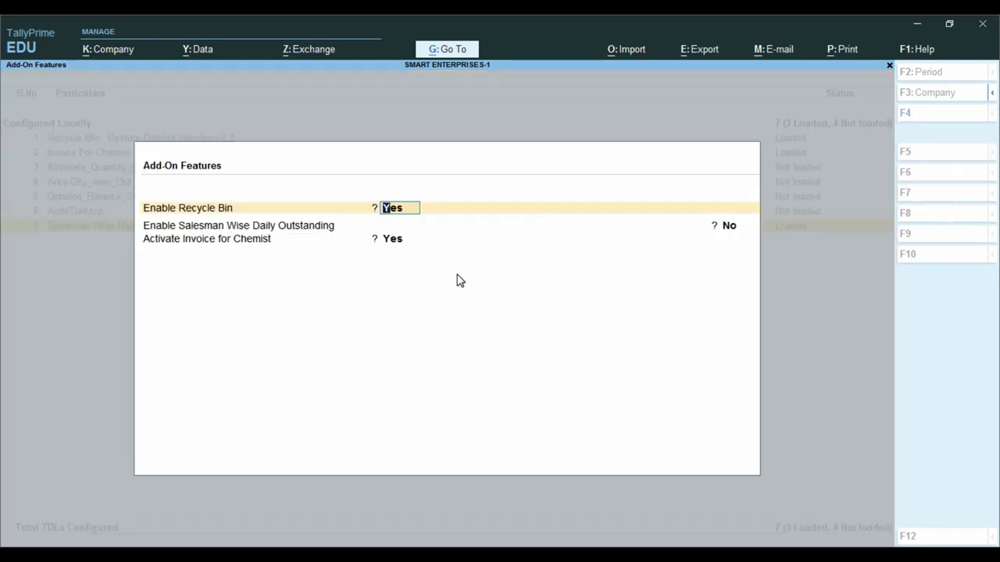
pyautogui.press('Return')
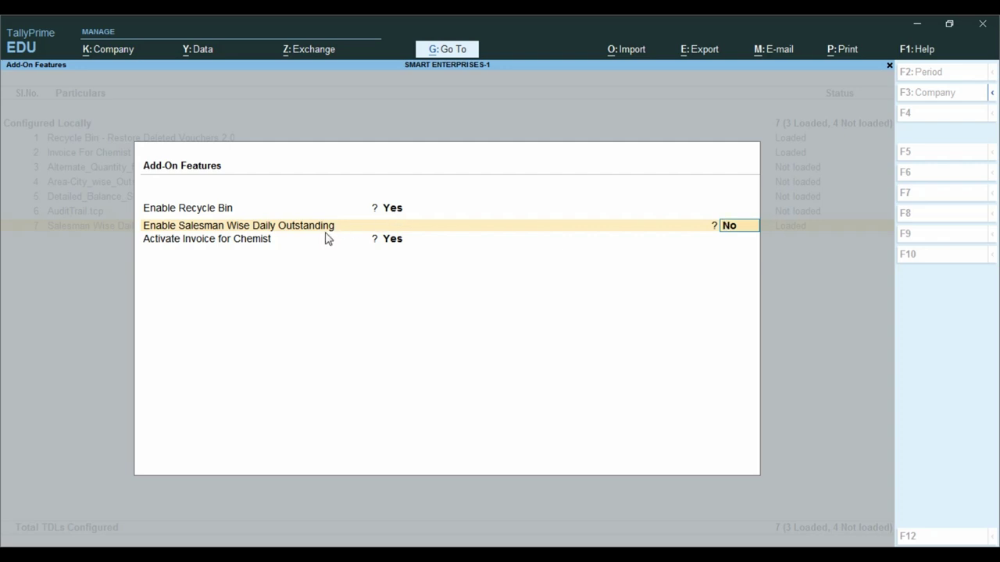
pyautogui.write('y')
pyautogui.press('Return')
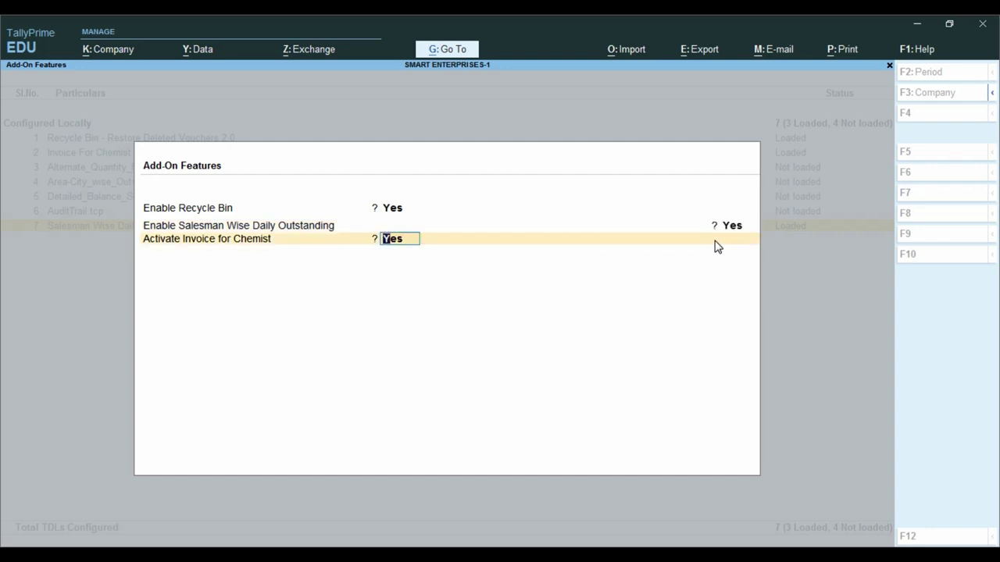
pyautogui.press('Return')
pyautogui.press('Return')
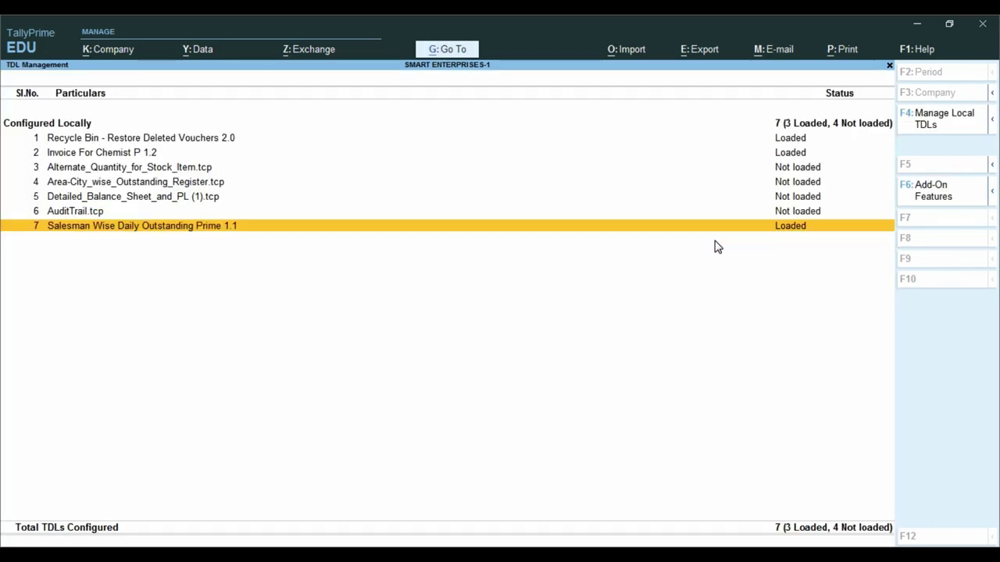
pyautogui.press('Escape')
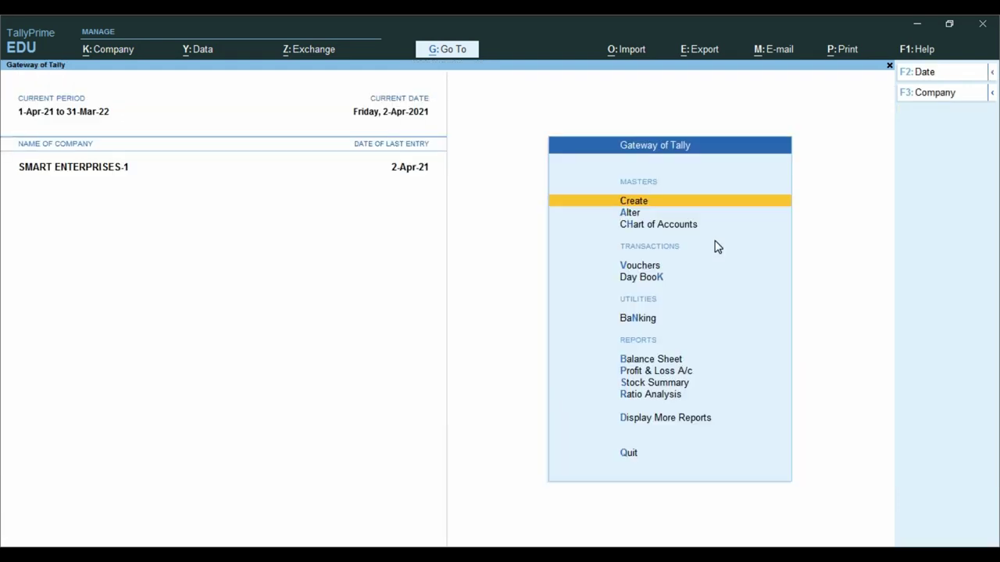
# - Open a new sales voucher, check its header for the Salesman Name field, and return to the Gateway of Tally
pyautogui.press('Down')
pyautogui.press('Down')
pyautogui.press('Down')
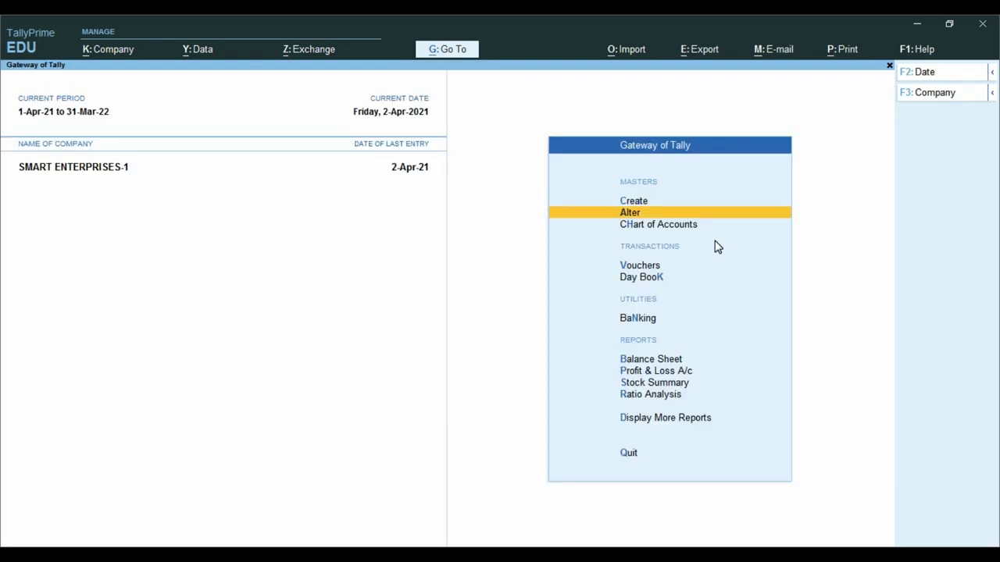
pyautogui.press('Return')
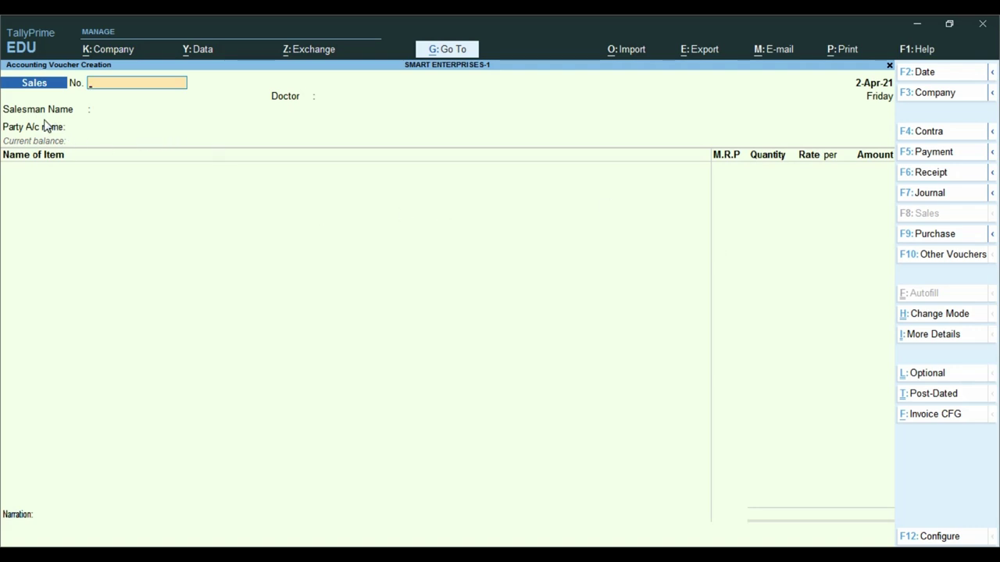
pyautogui.press('ctrl')
pyautogui.press('Escape')
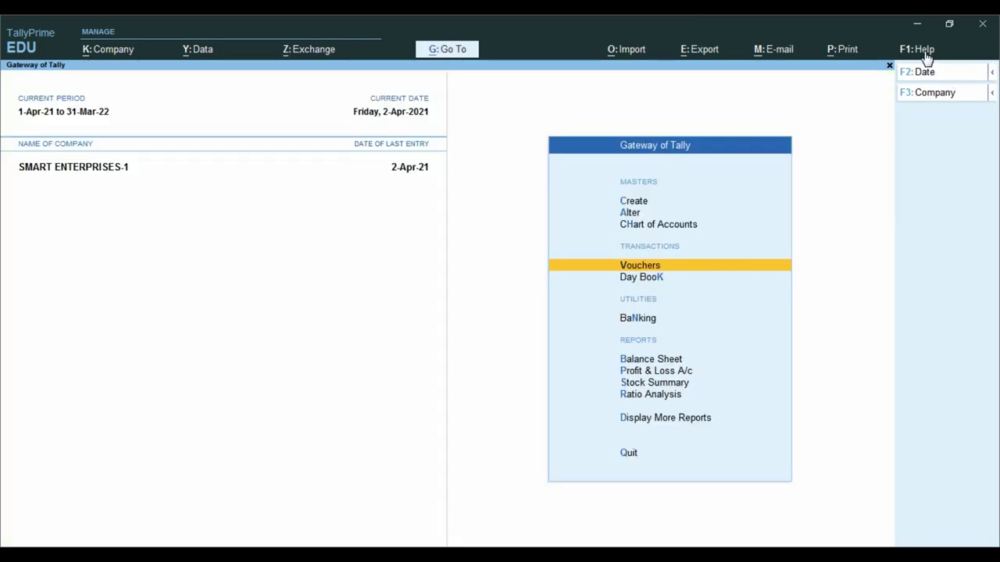
# - Show the path, author and format details of Salesman Wise Daily Outstanding Prime 1.1 in TDL Management
pyautogui.click(924, 53)
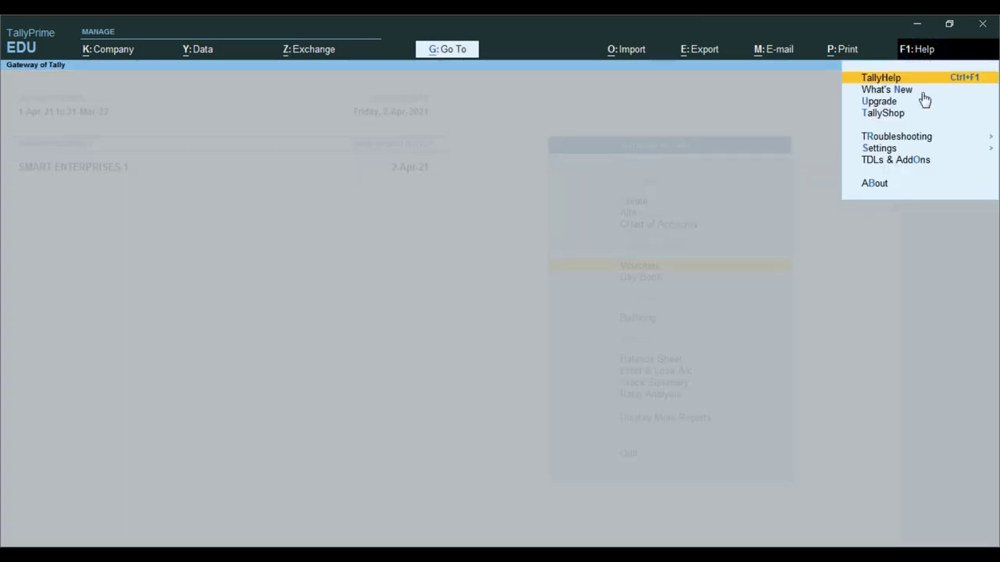
pyautogui.click(909, 166)
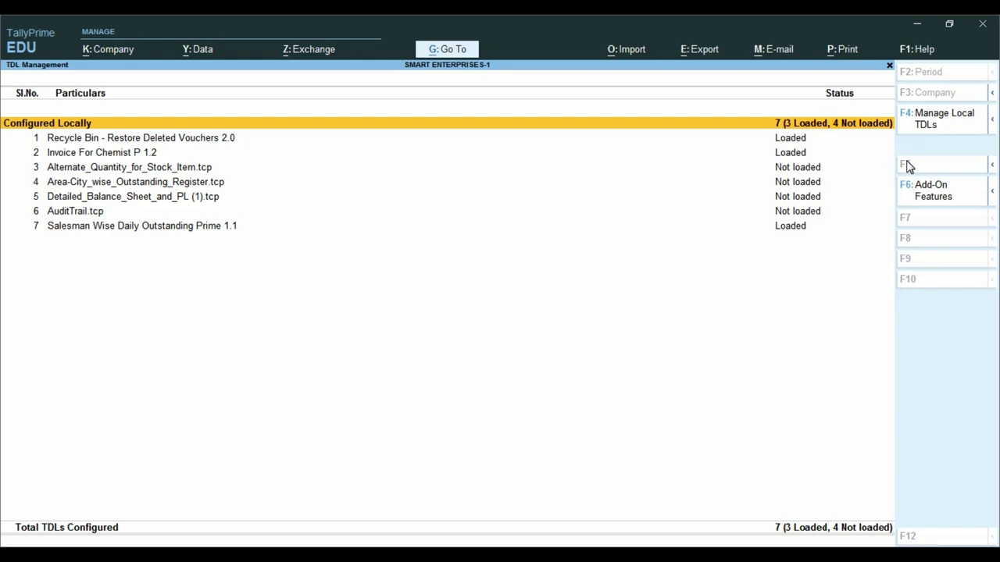
pyautogui.press('Down')
pyautogui.press('Down')
pyautogui.press('Down')
pyautogui.press('Down')
pyautogui.press('Down')
pyautogui.press('Down')
pyautogui.press('Down')
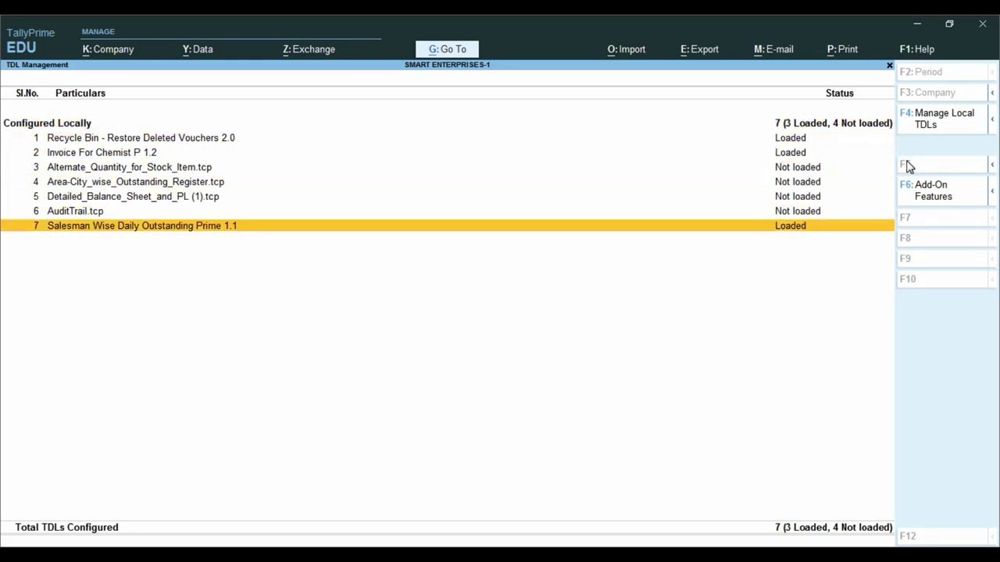
pyautogui.hotkey('shift', 'Return')
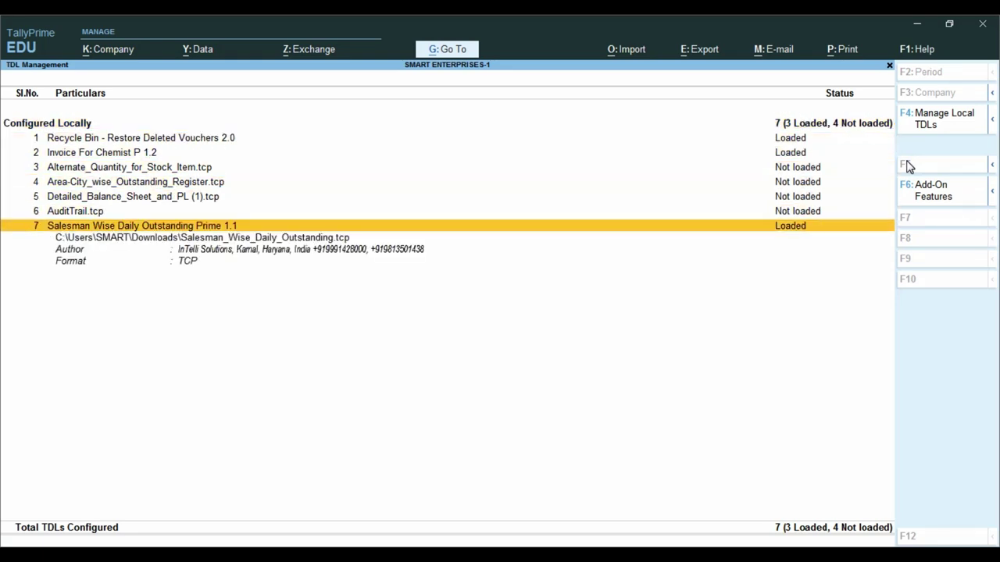
# - Set Load TDL to No for Salesman_Wise_Daily_Outstanding.tcp, save the configuration, and return to the Gateway of Tally
pyautogui.click(937, 121)
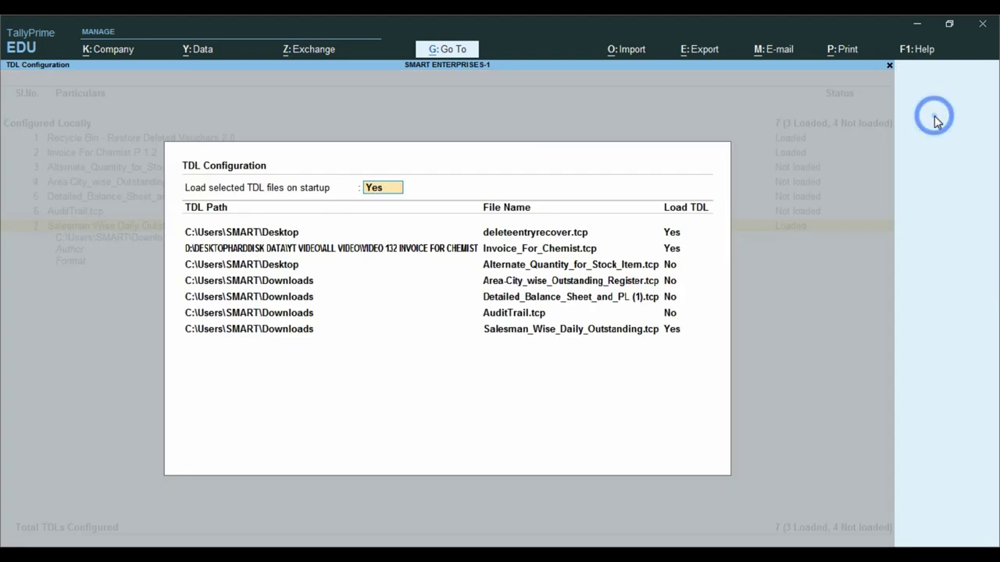
pyautogui.click(671, 331)
pyautogui.write('n')
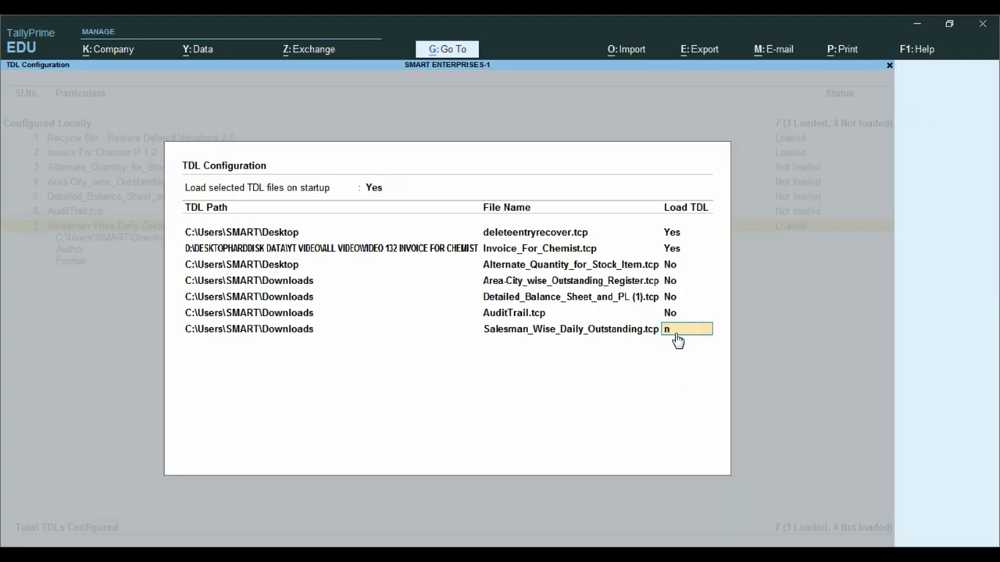
pyautogui.press('Return')
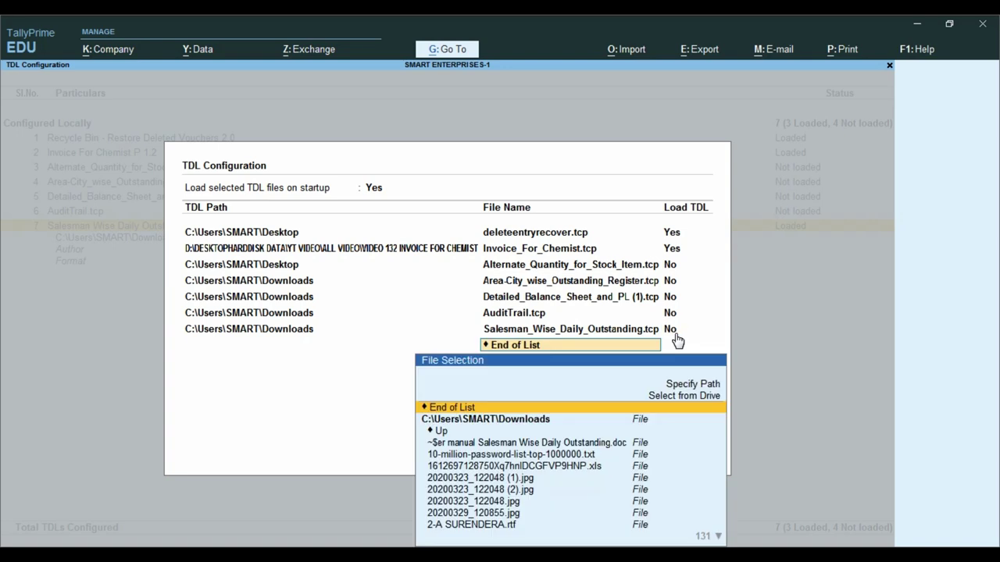
pyautogui.press('Return')
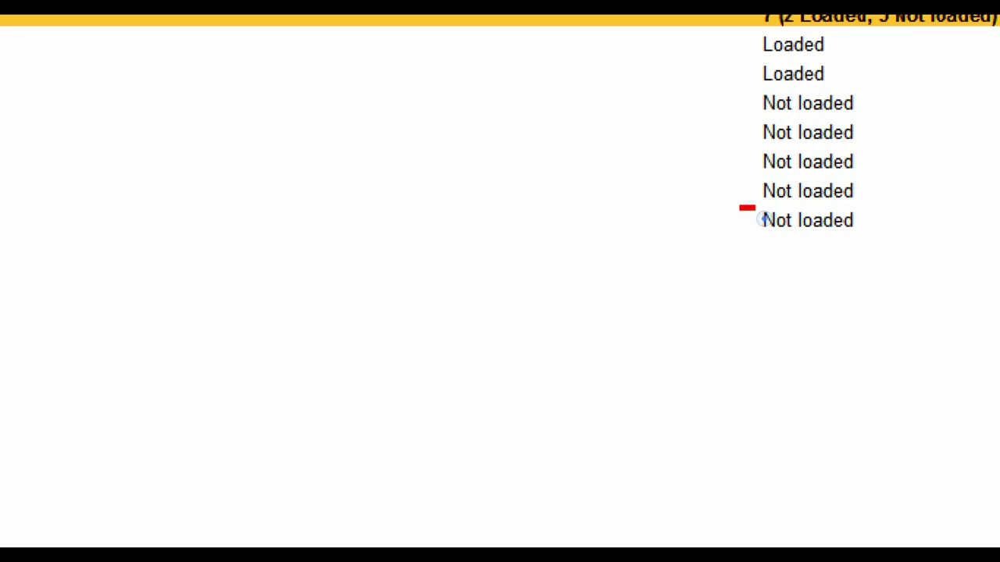
pyautogui.moveTo(754, 209); pyautogui.dragTo(888, 242)
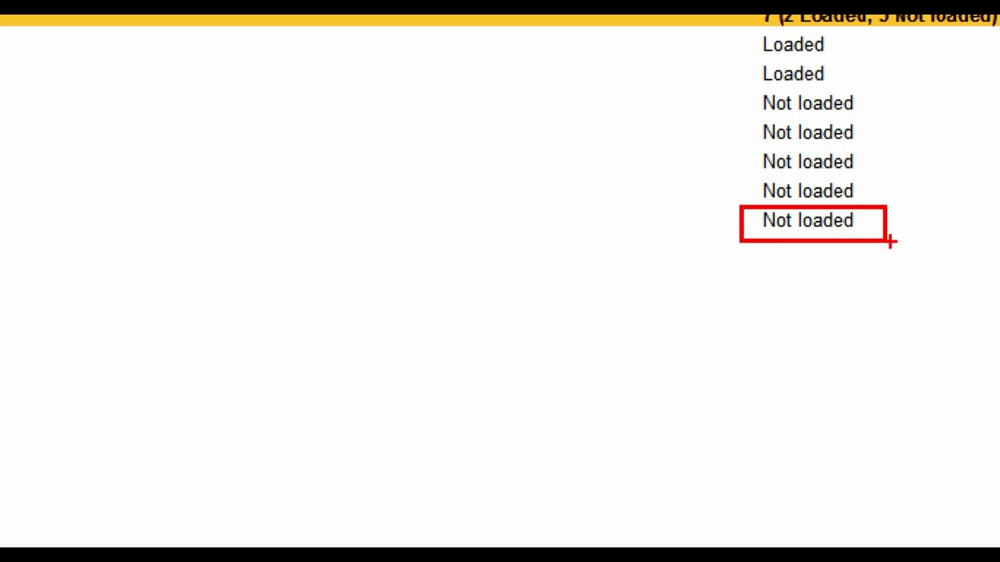
pyautogui.press('Escape')
pyautogui.press('Escape')
pyautogui.press('Escape')
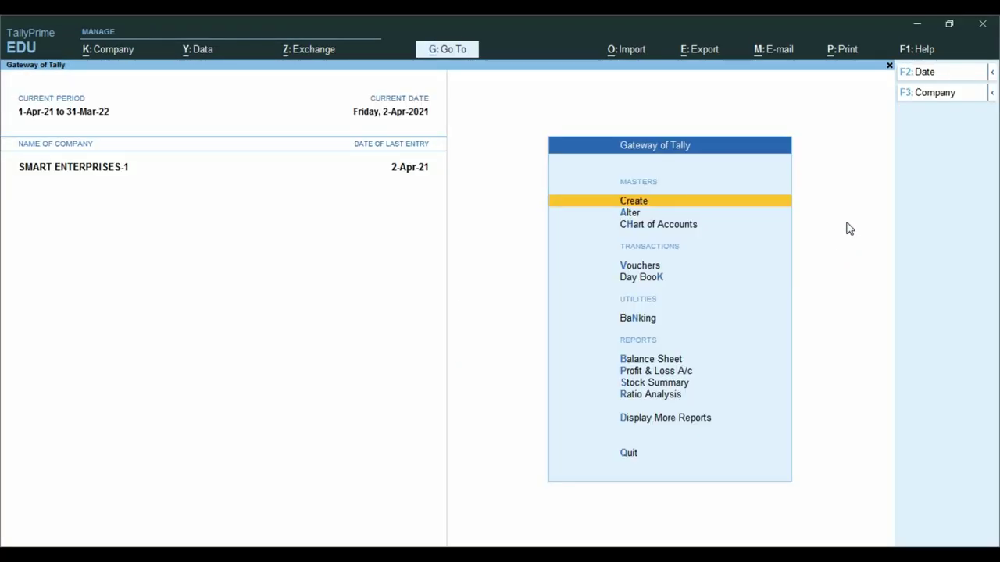
# - Reopen the sales voucher entry screen to check its header with the add-on unloaded
pyautogui.press('Down')
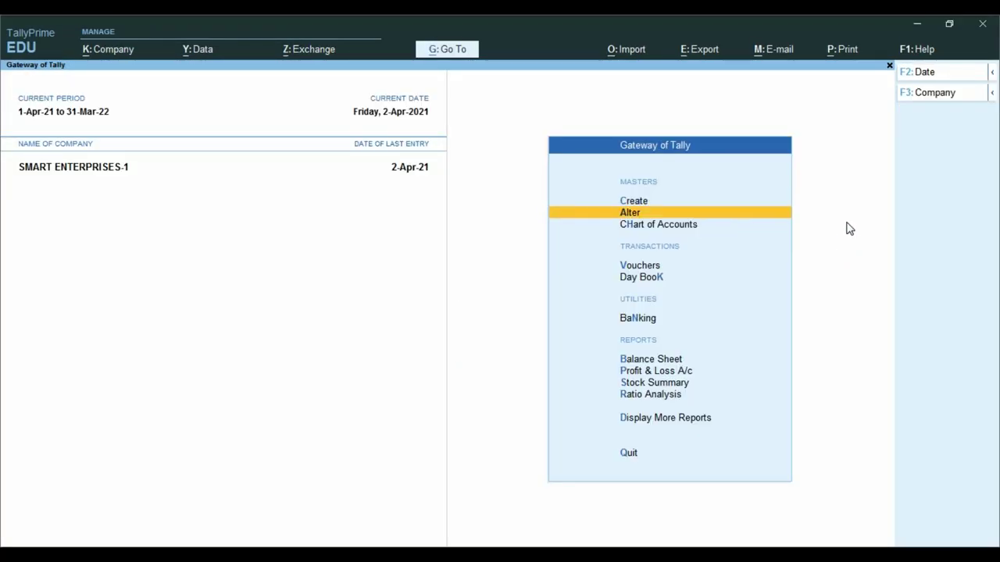
pyautogui.press('Down')
pyautogui.press('Down')
pyautogui.press('Return')
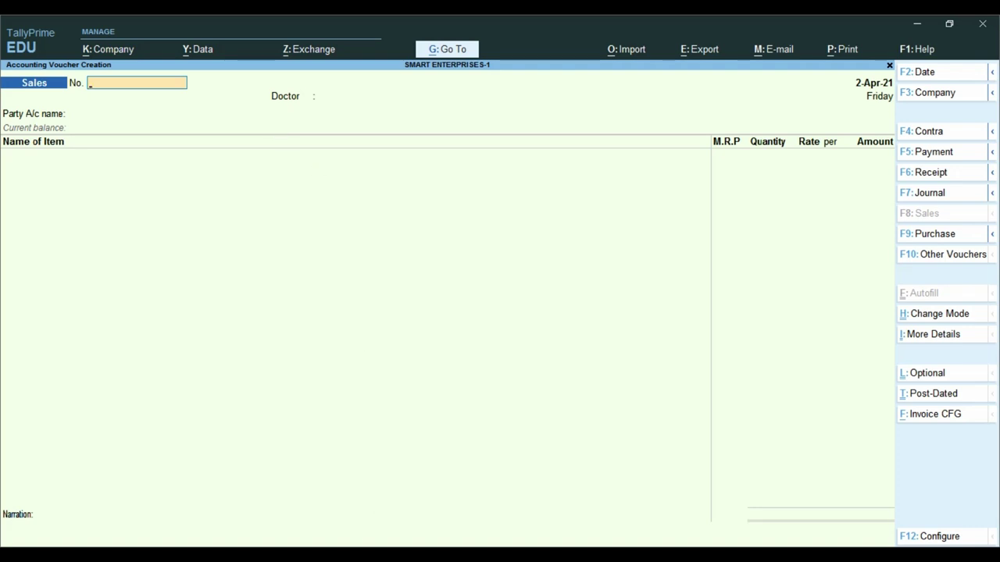
# - Switch to TallyShop in Chrome, view the Buy form for Salesman Wise Daily Outstanding Prime 1.1, and close it without purchasing
pyautogui.moveTo(336, 556)
pyautogui.moveTo(247, 556)
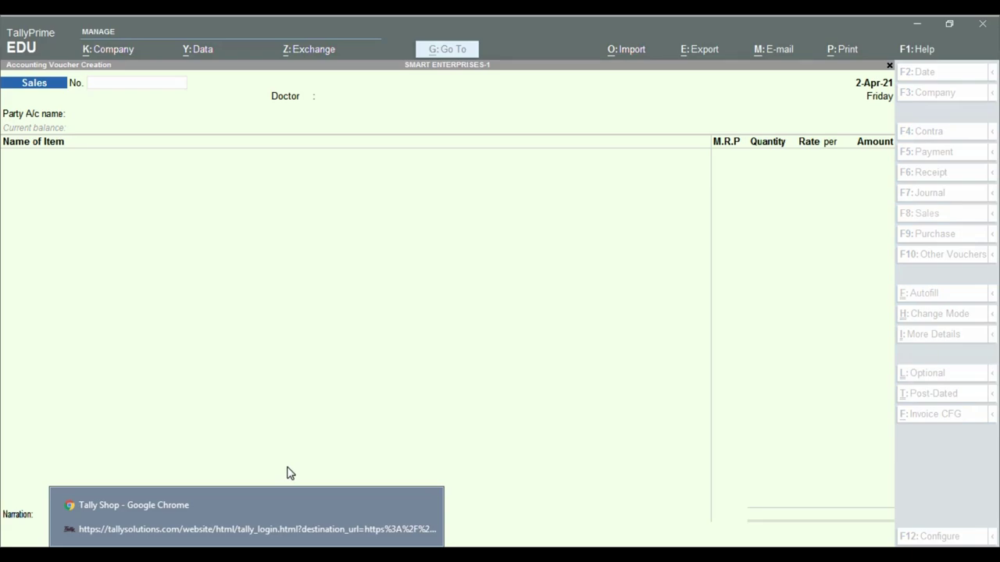
pyautogui.click(154, 504)
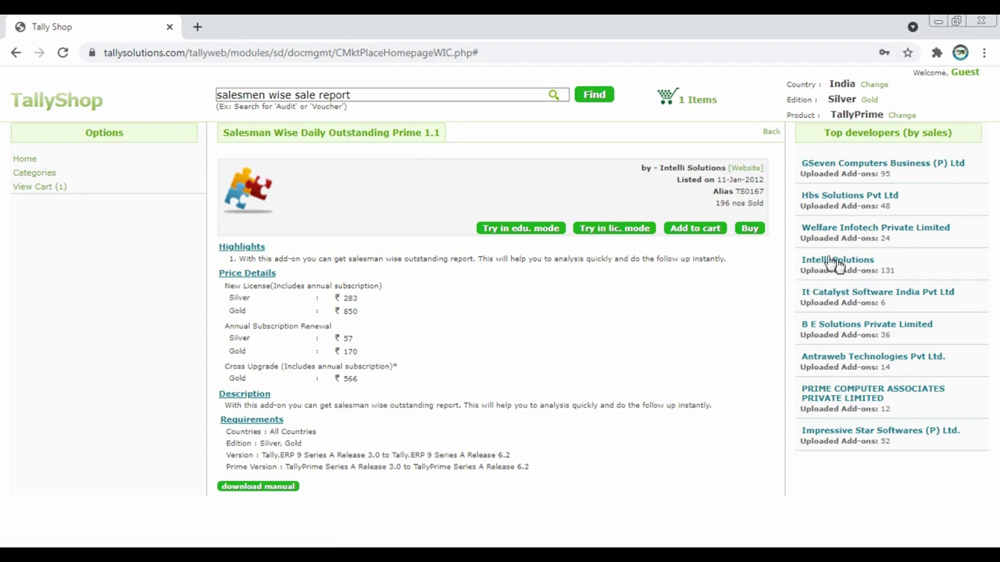
pyautogui.click(767, 240)
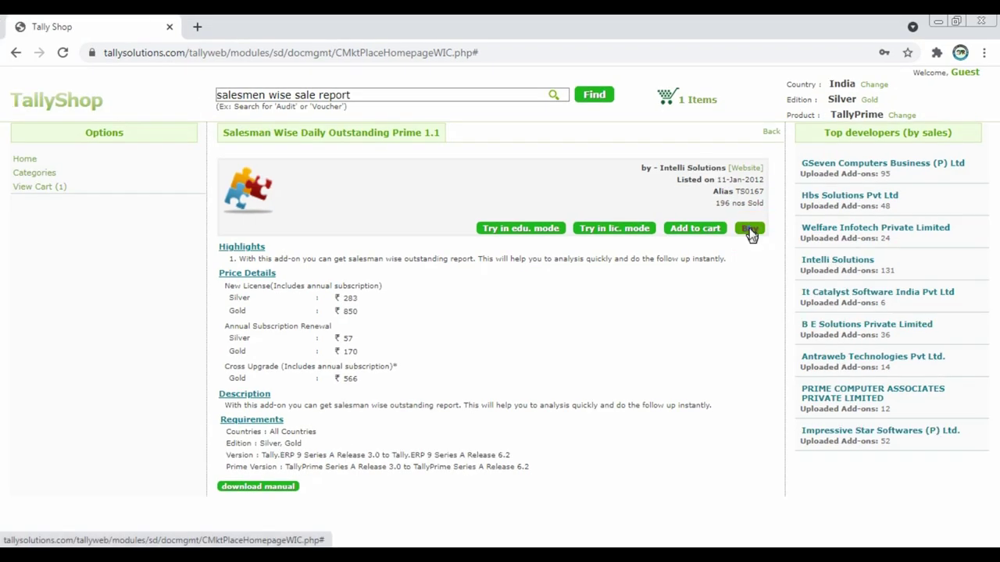
pyautogui.click(750, 232)
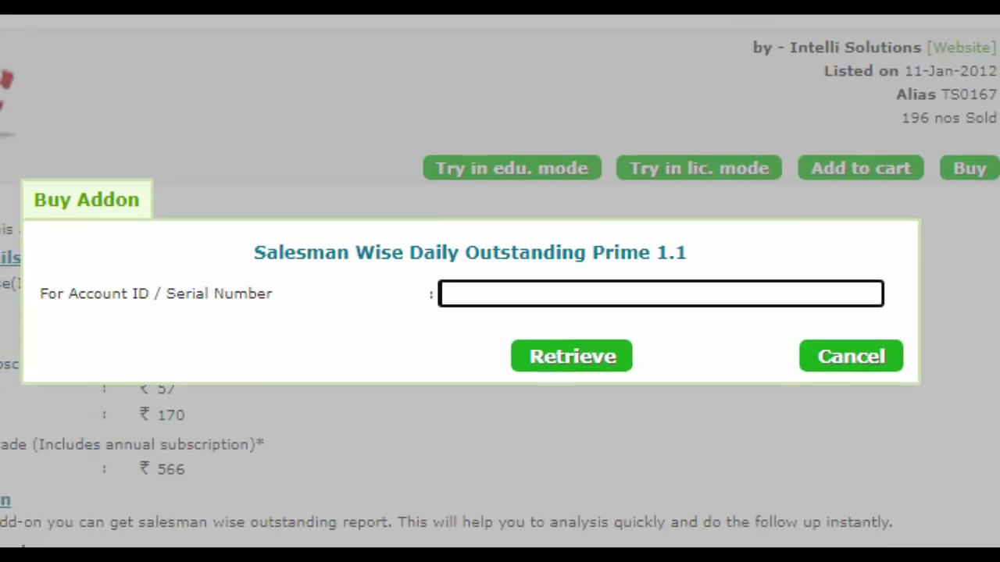
pyautogui.click(529, 289)
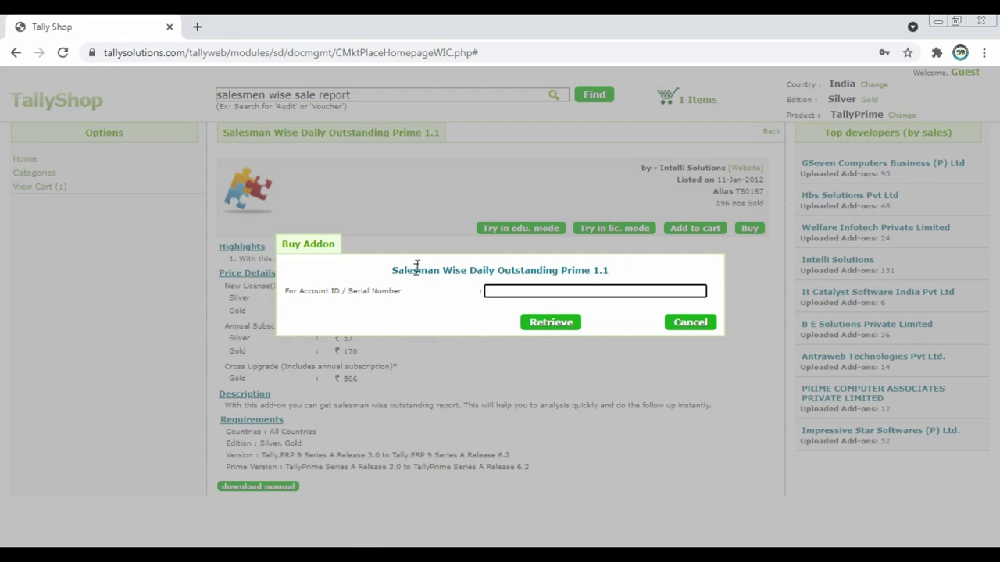
pyautogui.click(684, 324)
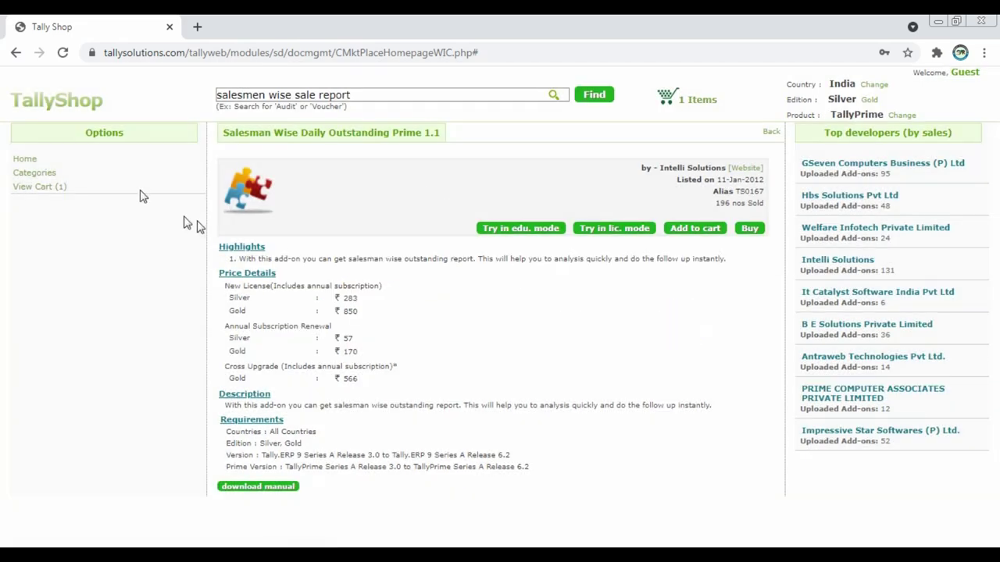
# - Browse the TallyShop categories and examine the add-ons offered under Fixed Assets
pyautogui.click(44, 174)
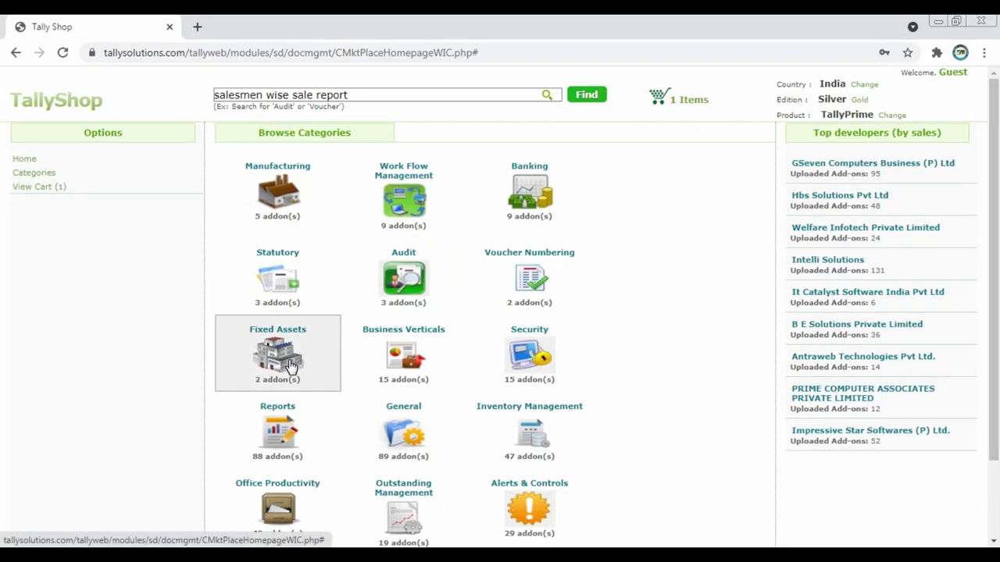
pyautogui.click(290, 365)
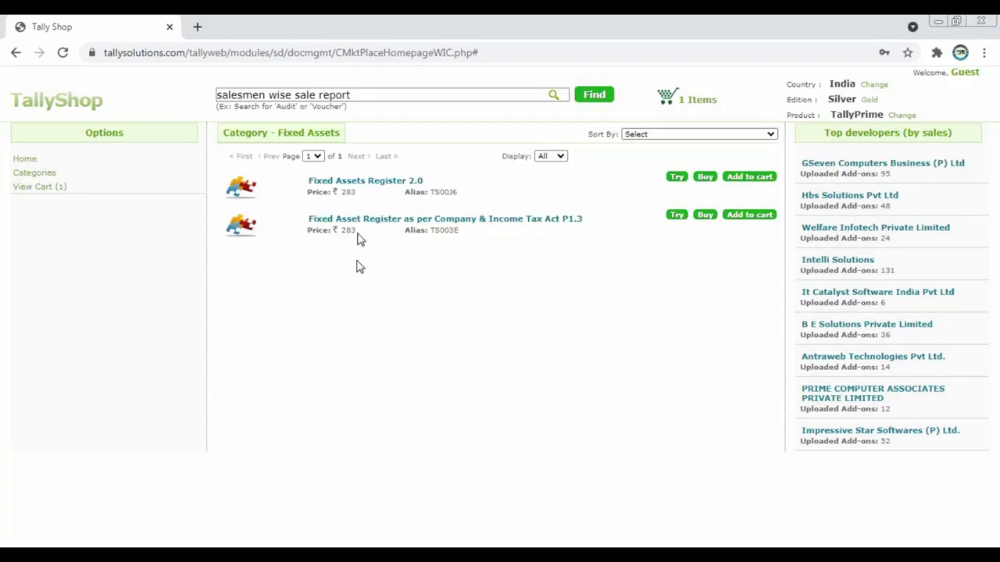
pyautogui.click(359, 214)
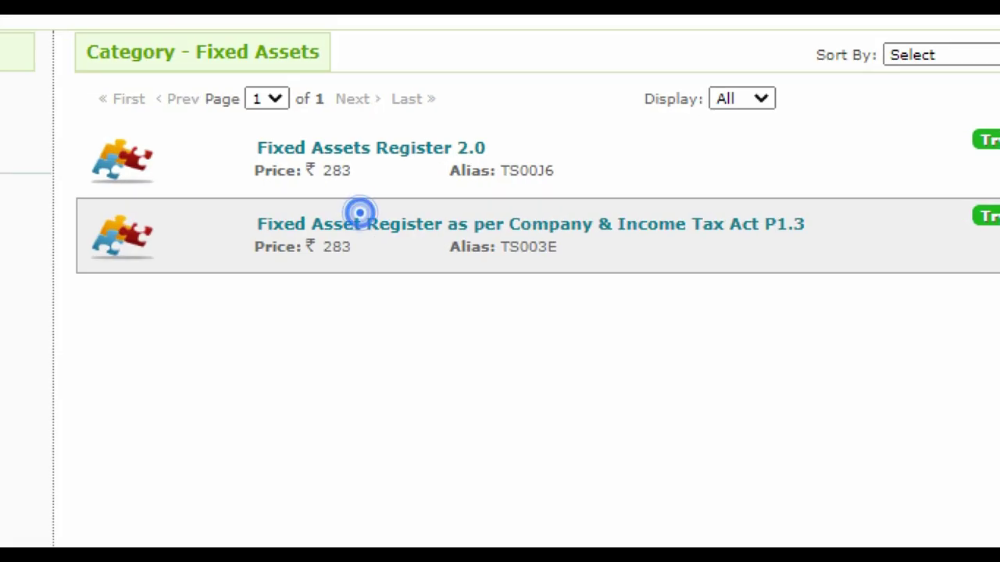
pyautogui.moveTo(225, 127); pyautogui.dragTo(653, 195)
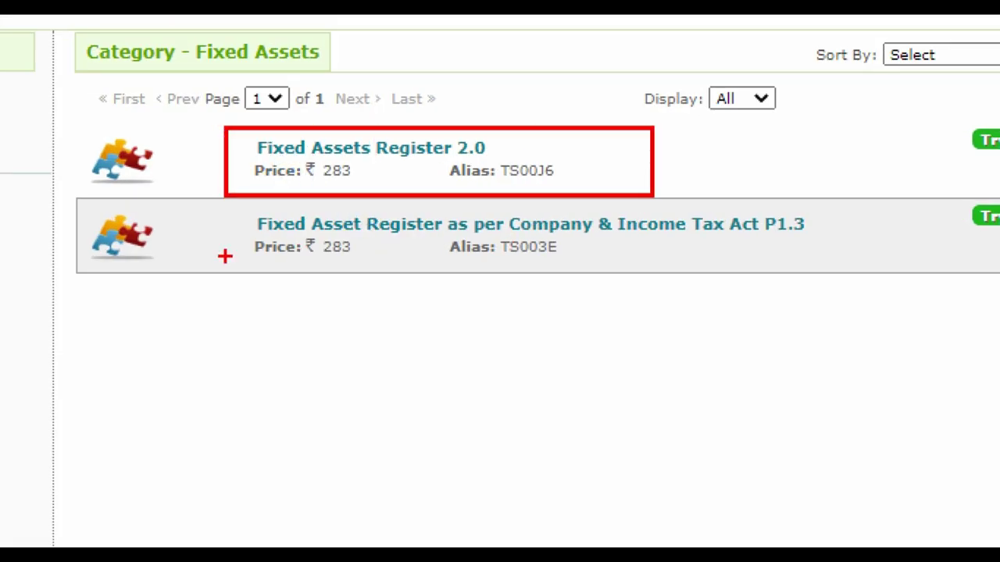
pyautogui.moveTo(207, 207)
pyautogui.mouseDown()
pyautogui.moveTo(446, 272)
pyautogui.moveTo(838, 283)
pyautogui.mouseUp()
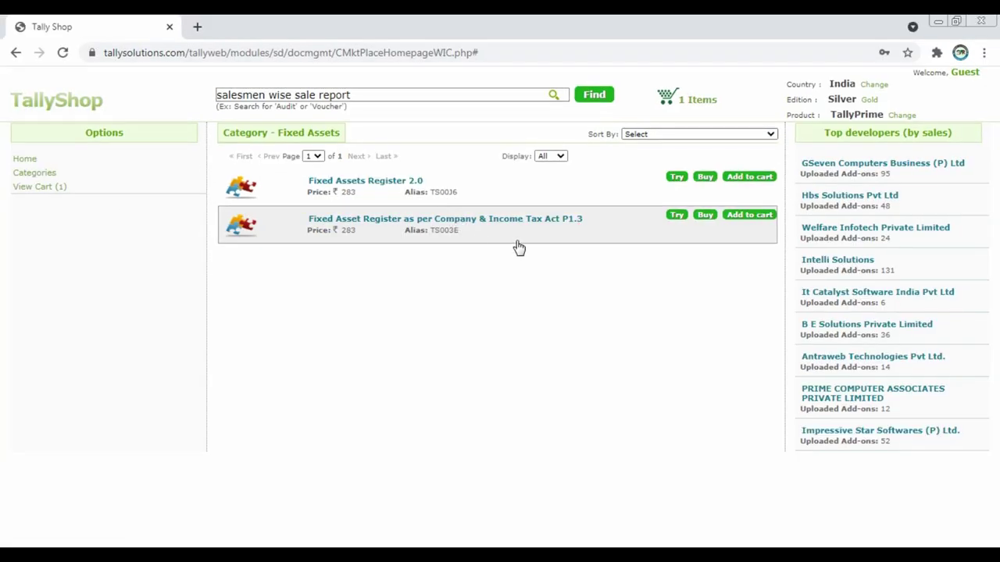
# - Download the manual for Fixed Asset Register as per Company & Income Tax Act P1.3 and open it in Word for reading
pyautogui.click(660, 243)
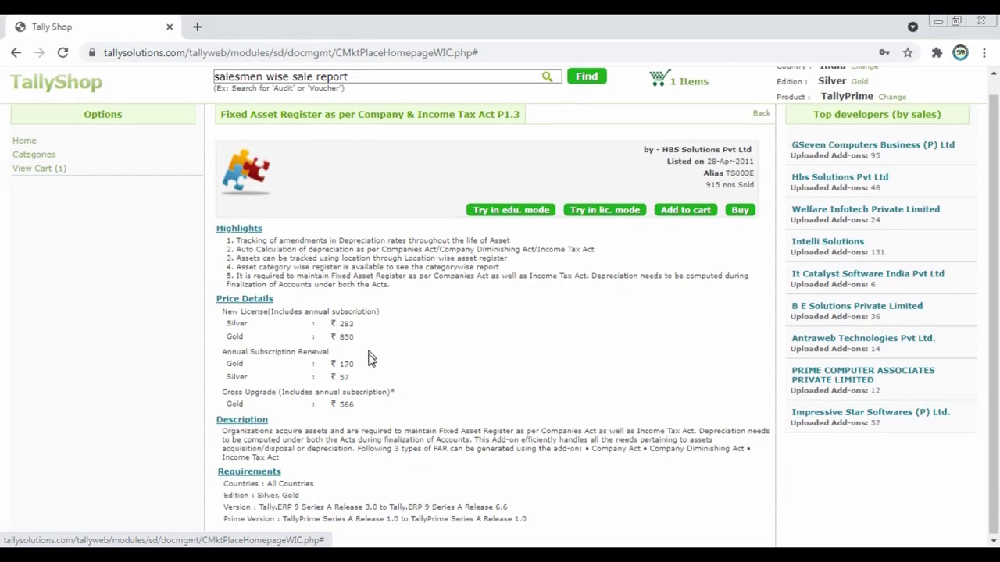
pyautogui.scroll(-1, 368, 357)
pyautogui.click(259, 539)
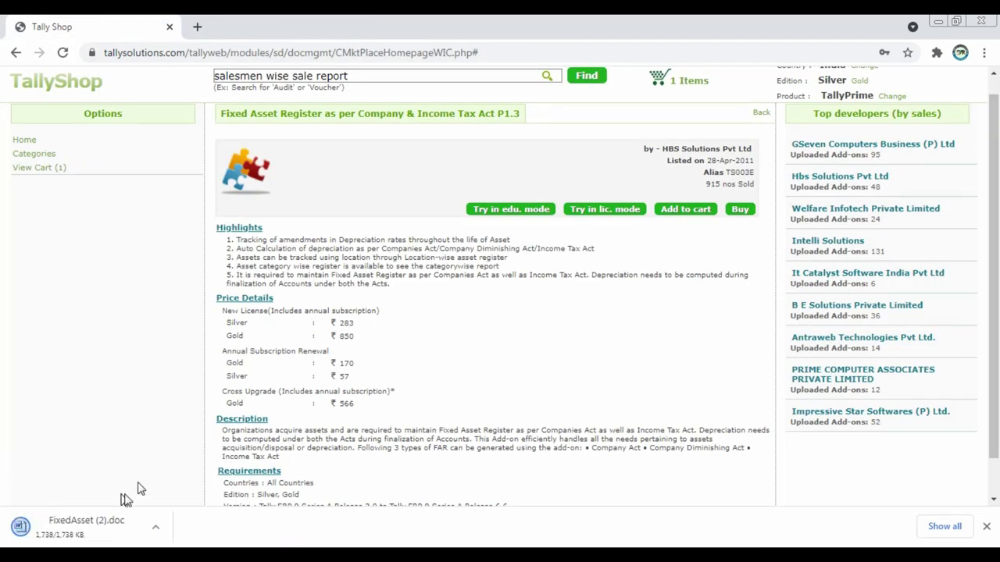
pyautogui.click(86, 527)
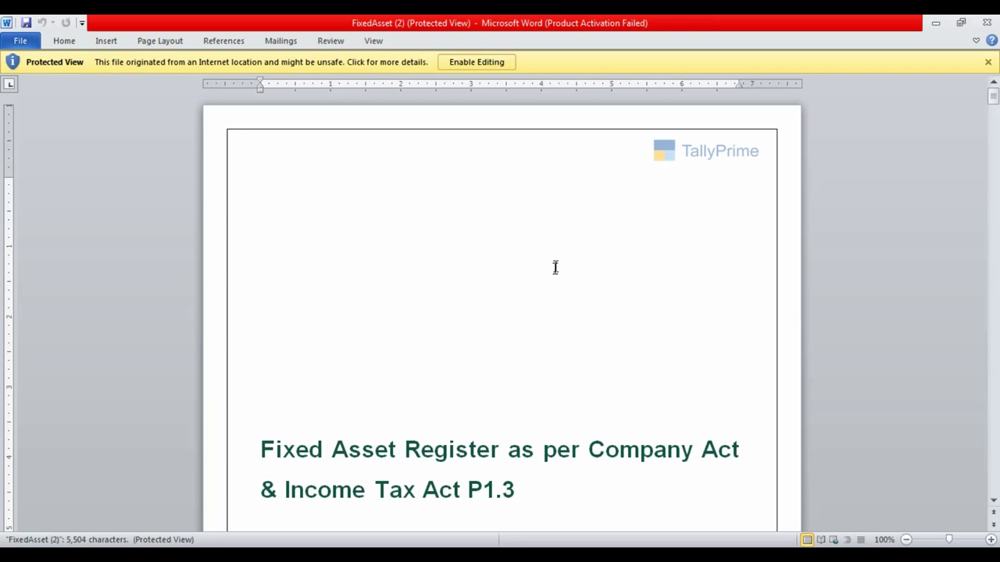
pyautogui.scroll(-20, 704, 332)
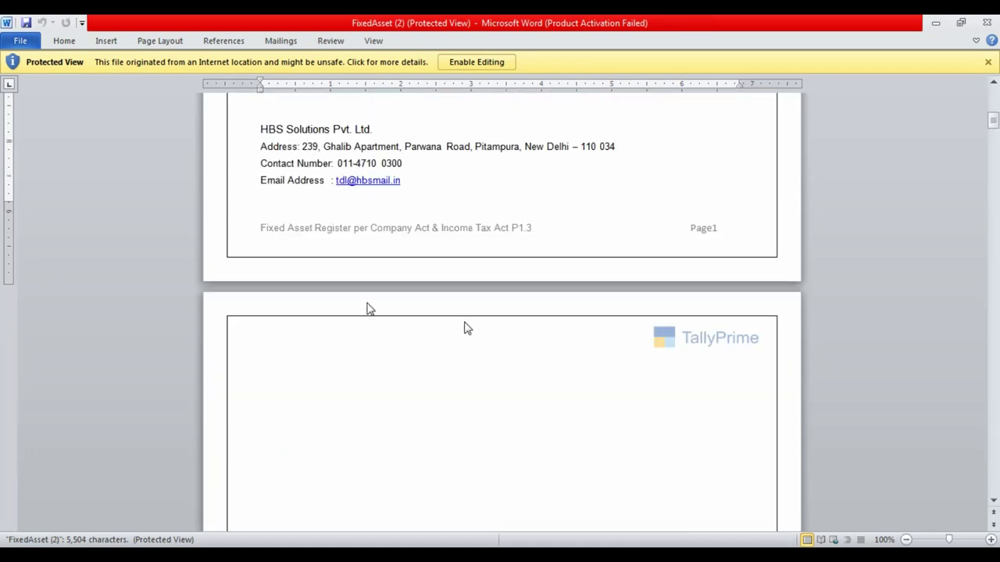
# - Read the Fixed Asset manual's activation instructions, depreciation rate settings and asset voucher entry examples
pyautogui.scroll(-20, 441, 294)
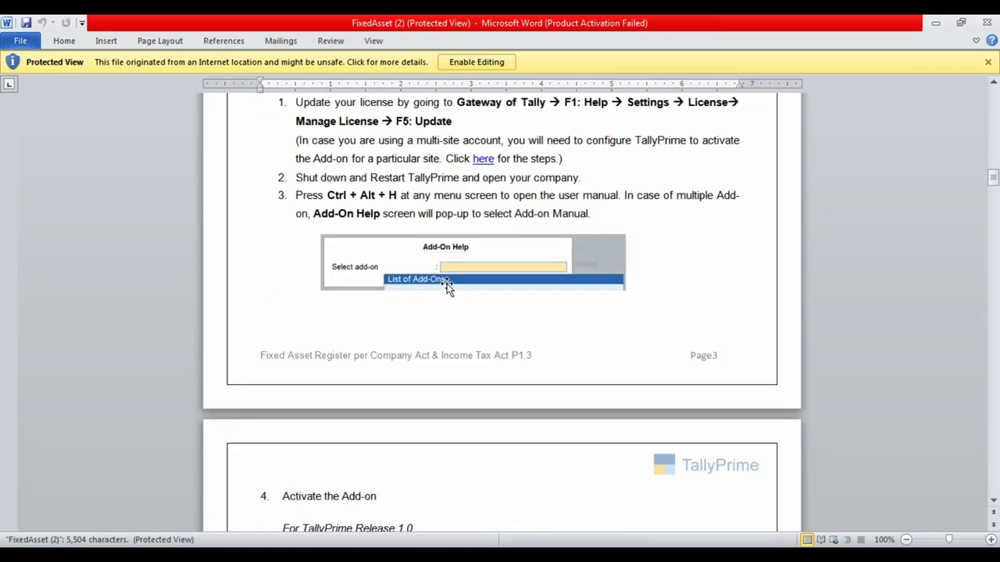
pyautogui.scroll(-5, 450, 280)
pyautogui.scroll(6, 453, 282)
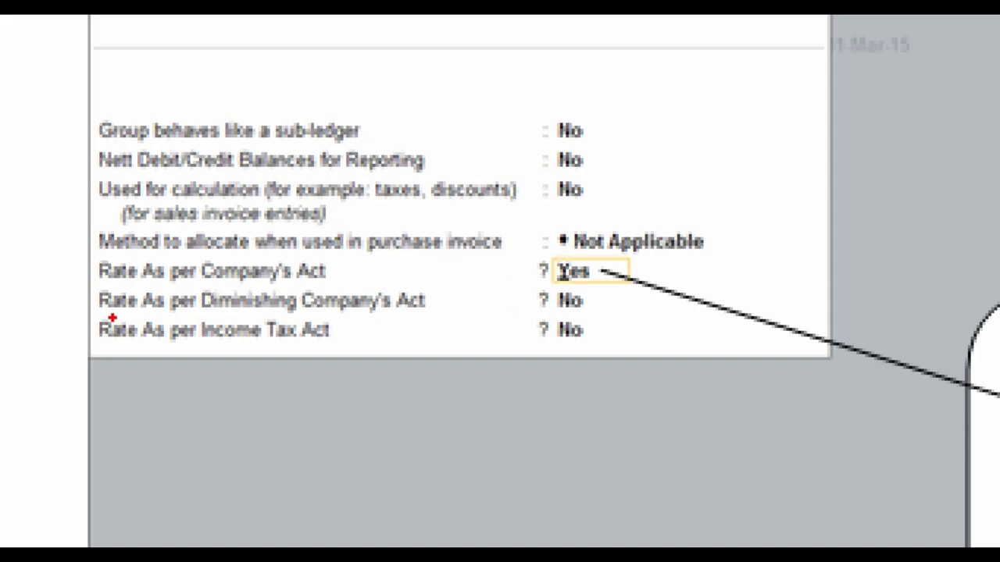
pyautogui.scroll(-15, 465, 324)
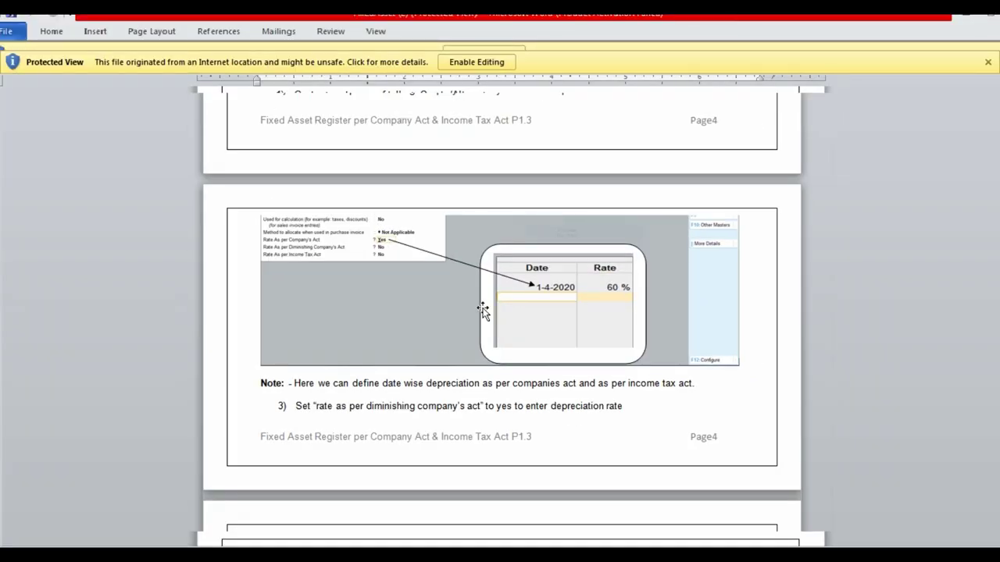
pyautogui.scroll(-5, 472, 328)
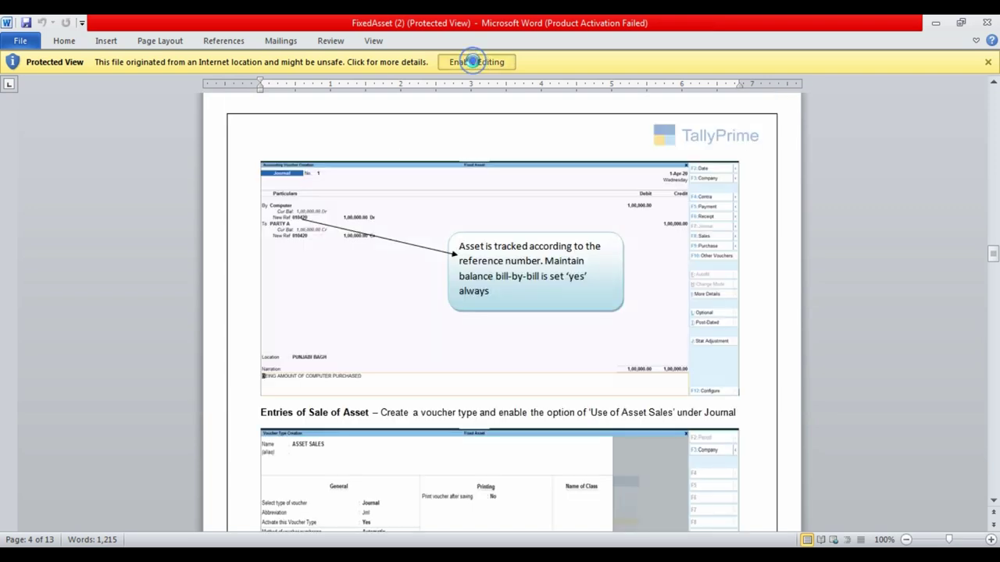
# - Enable editing of the Fixed Asset manual and examine its Reports section, including the Company's Act and Diminishing Company's Act register samples
pyautogui.click(475, 62)
pyautogui.scroll(-20, 492, 333)
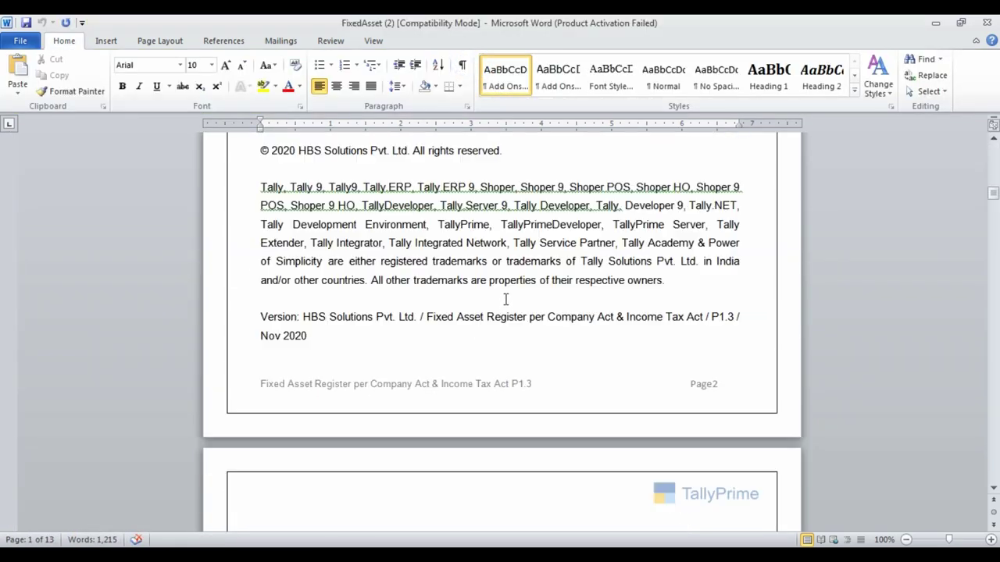
pyautogui.scroll(-20, 506, 303)
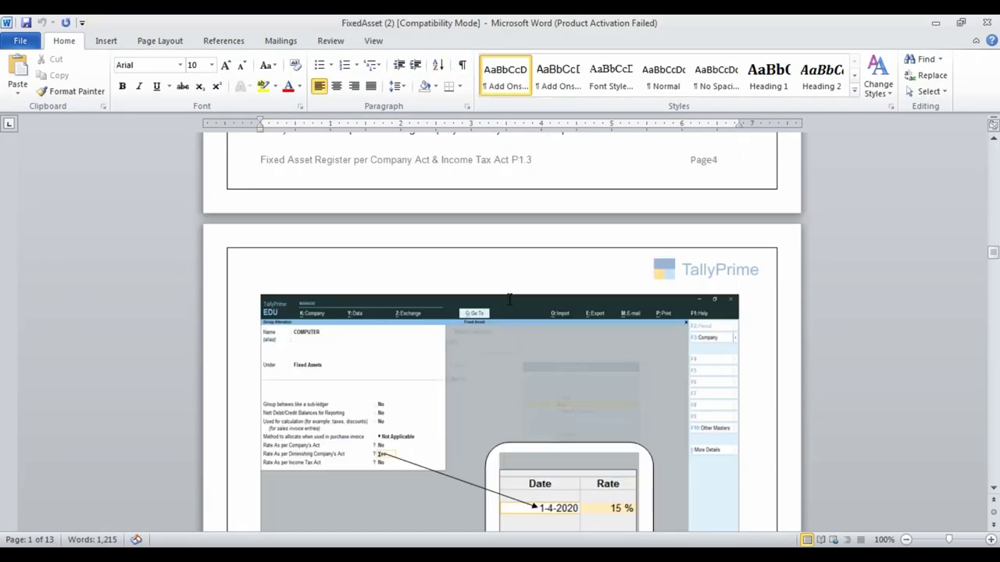
pyautogui.scroll(-20, 509, 301)
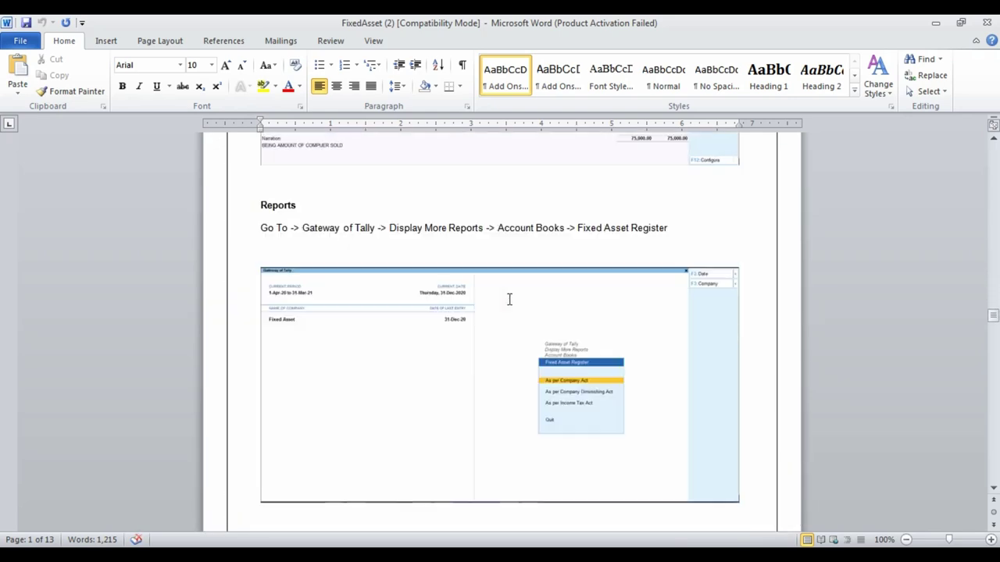
pyautogui.scroll(-15, 509, 296)
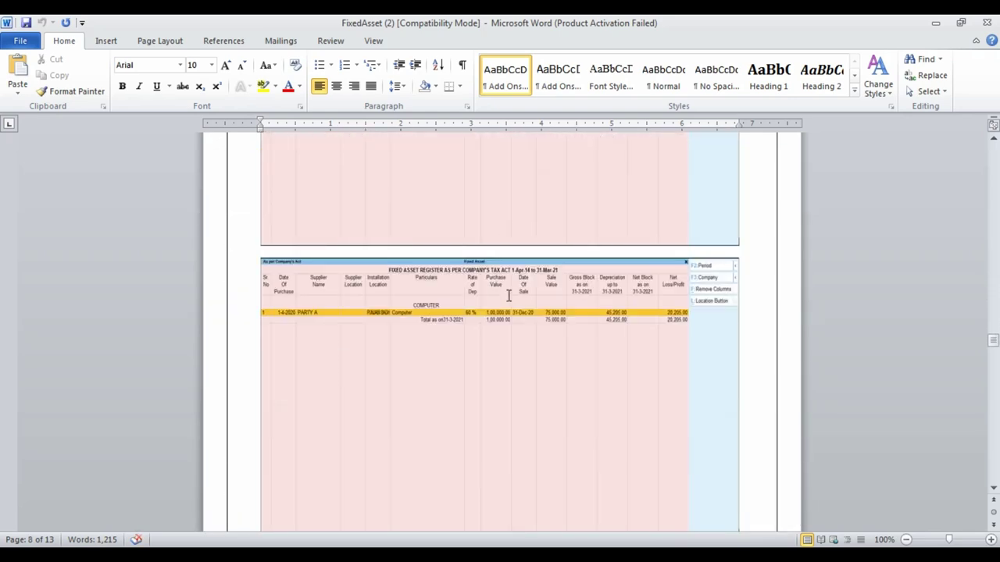
pyautogui.scroll(-6, 408, 359)
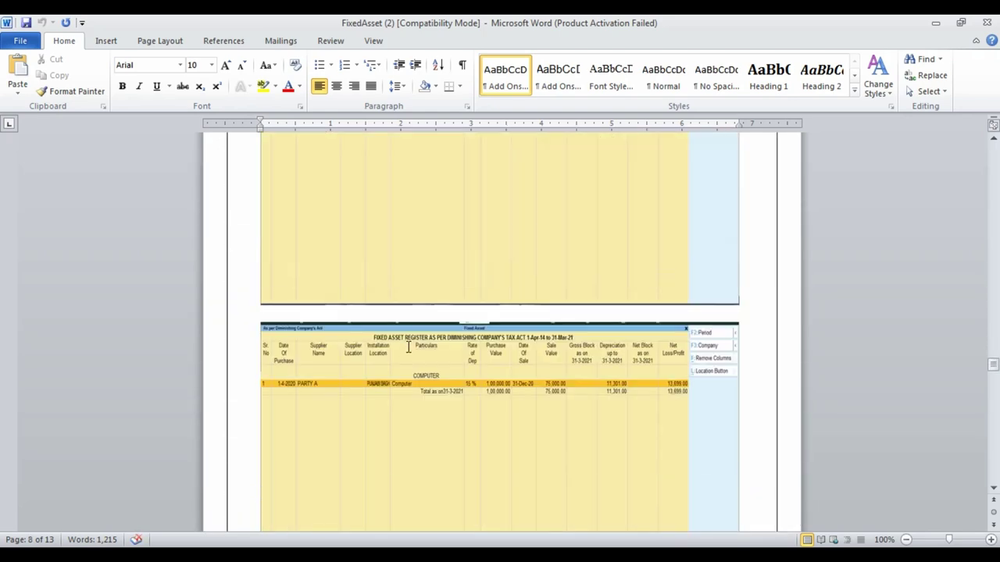
pyautogui.scroll(-1, 407, 358)
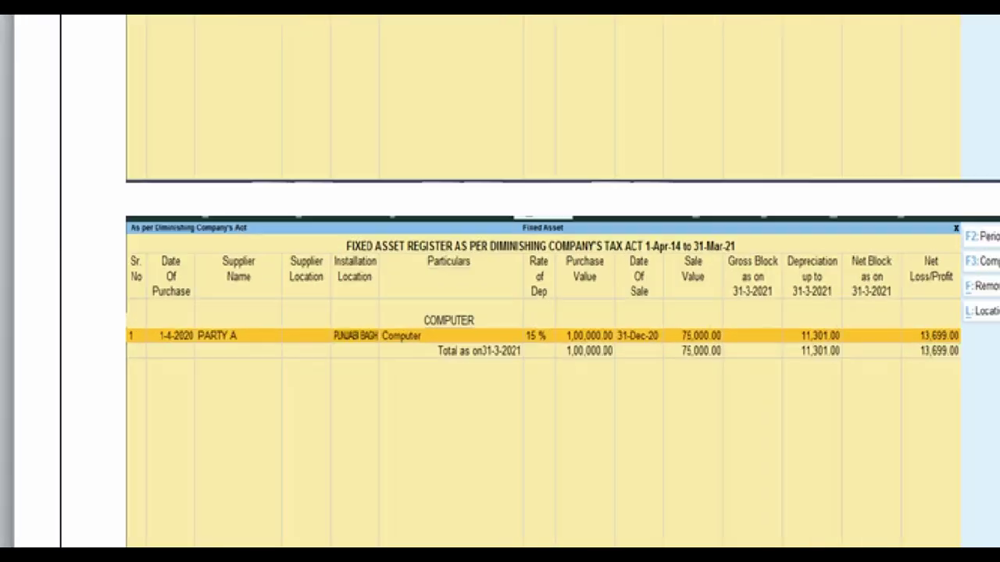